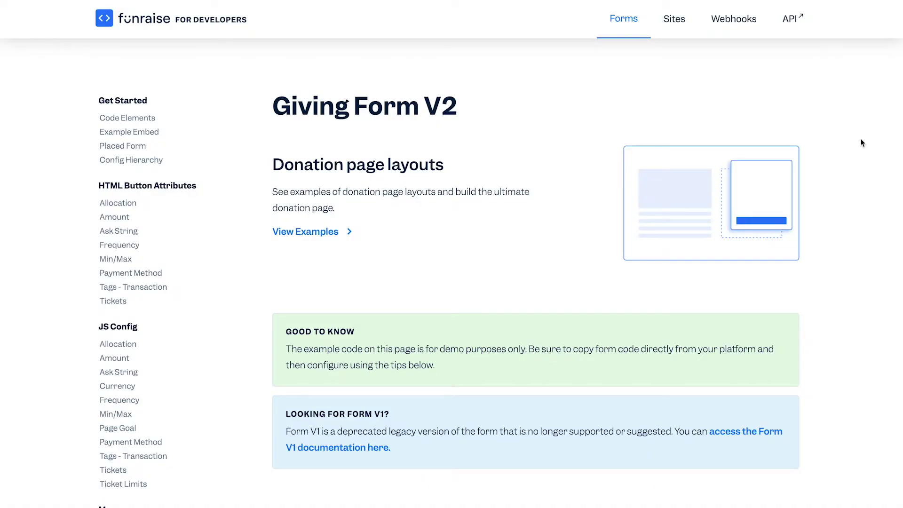
# Scroll down the Funraise dashboard past this week's top ten transactions.
pyautogui.scroll(-7, 862, 143)
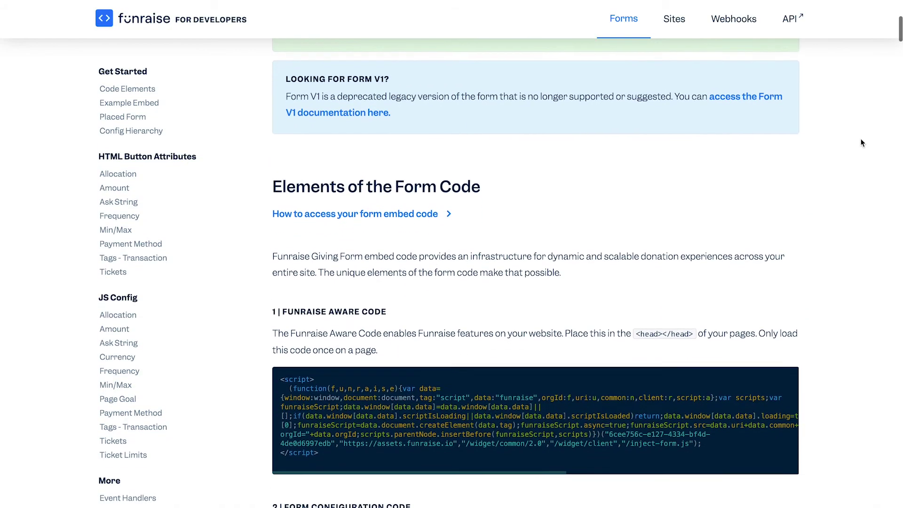
pyautogui.scroll(-12, 862, 143)
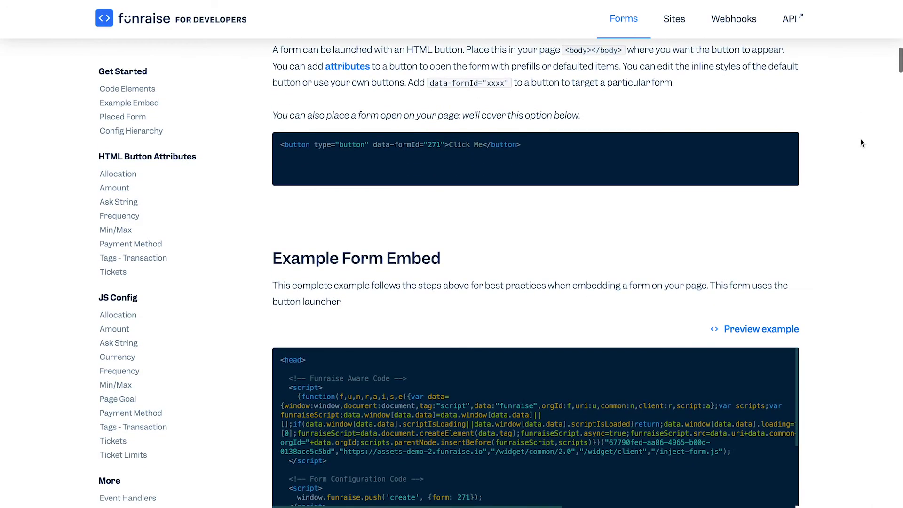
pyautogui.scroll(-15, 862, 142)
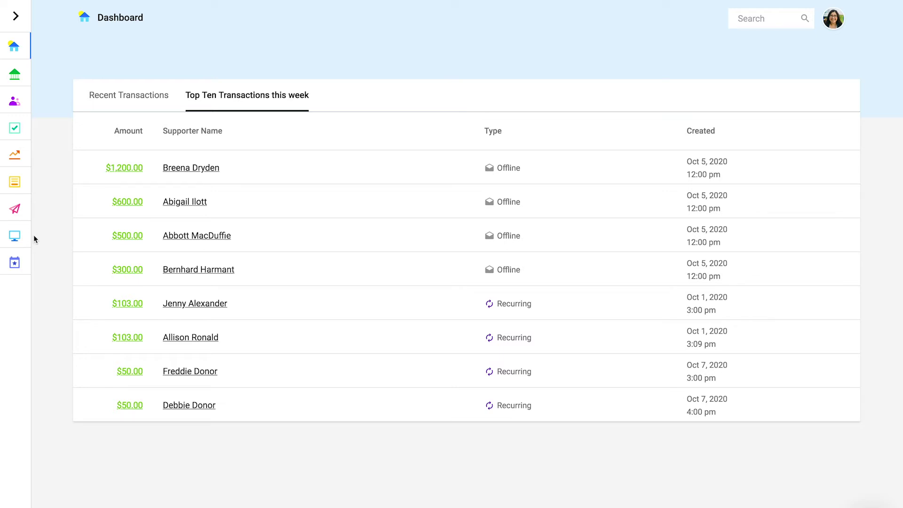
# Open the Publish tab of the Education Advocates Campaign giving form.
pyautogui.click(15, 184)
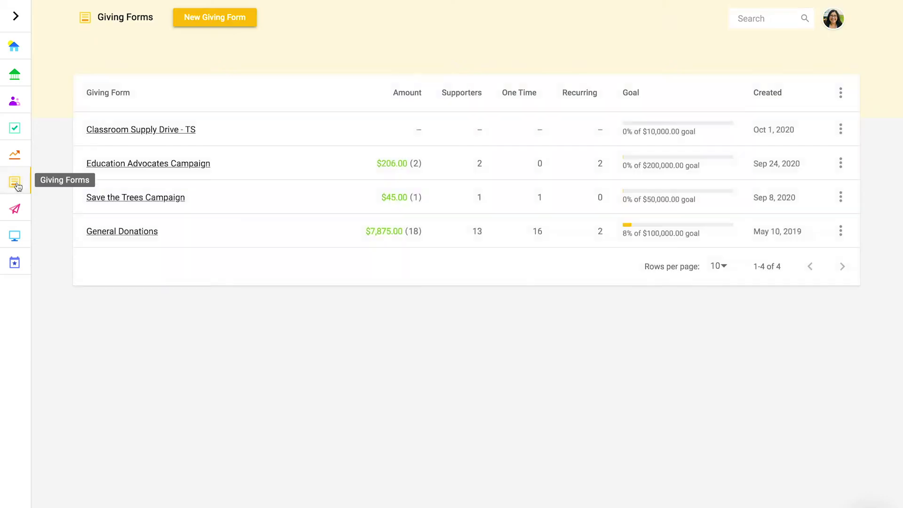
pyautogui.click(138, 165)
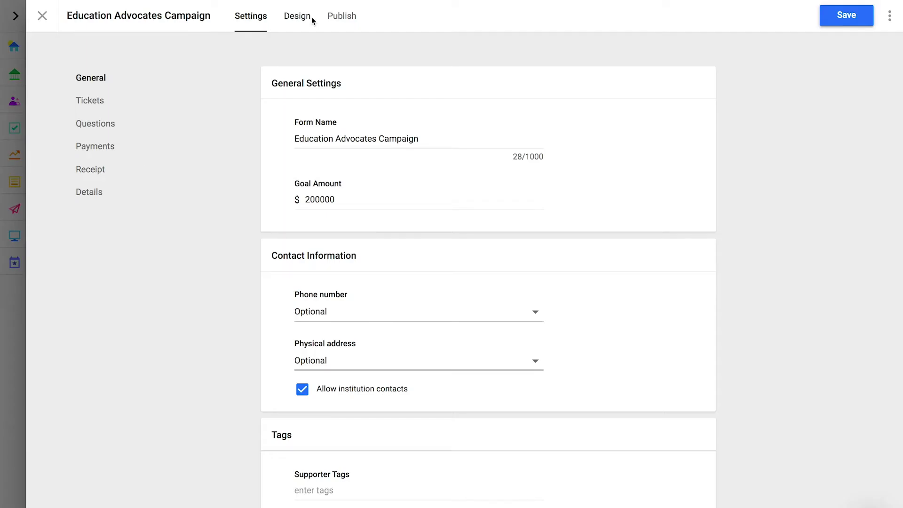
pyautogui.click(337, 22)
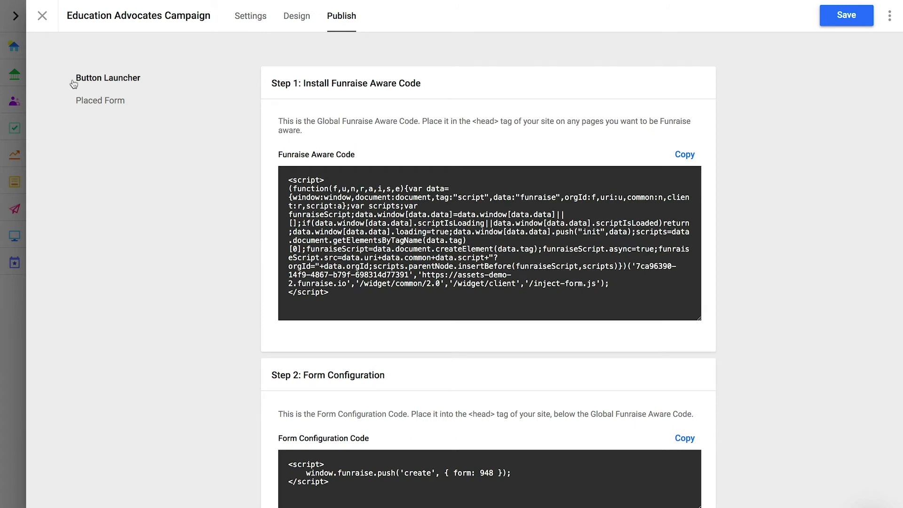
# Compare the Placed Form embed code, then settle on the Button Launcher code.
pyautogui.scroll(-9, 187, 193)
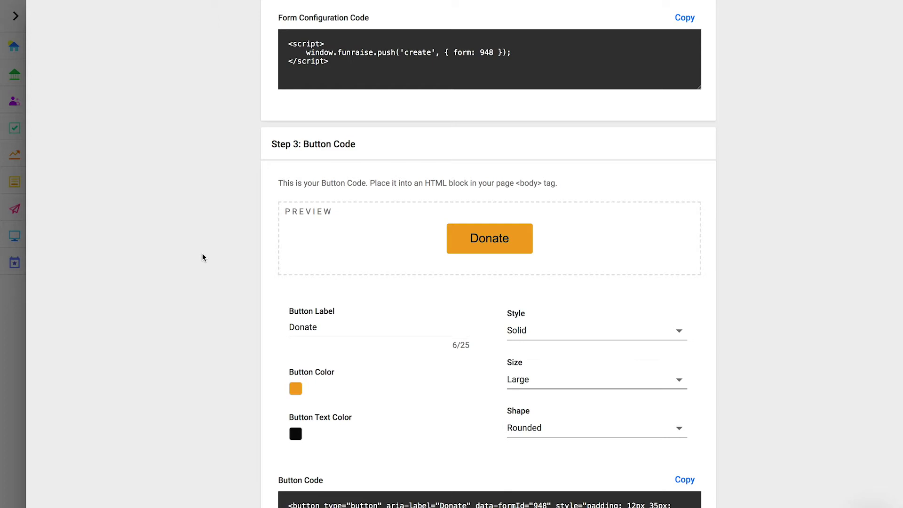
pyautogui.scroll(9, 203, 257)
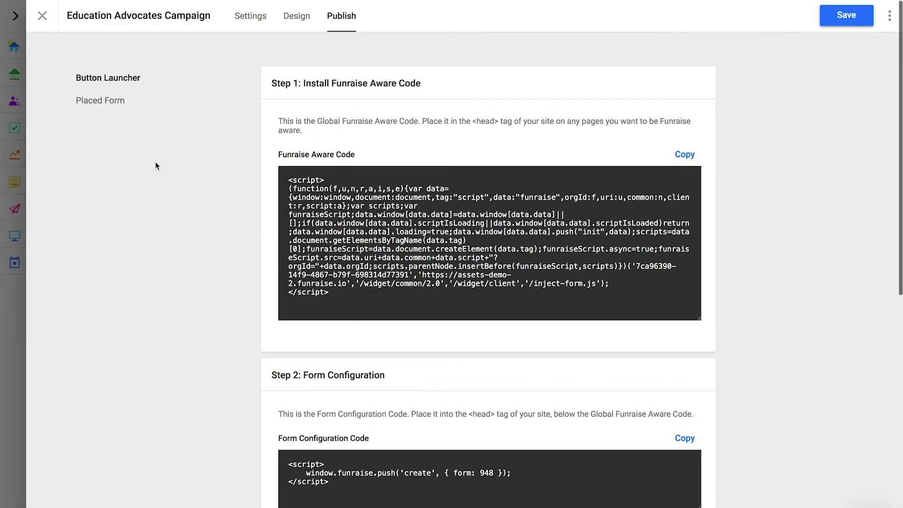
pyautogui.click(97, 109)
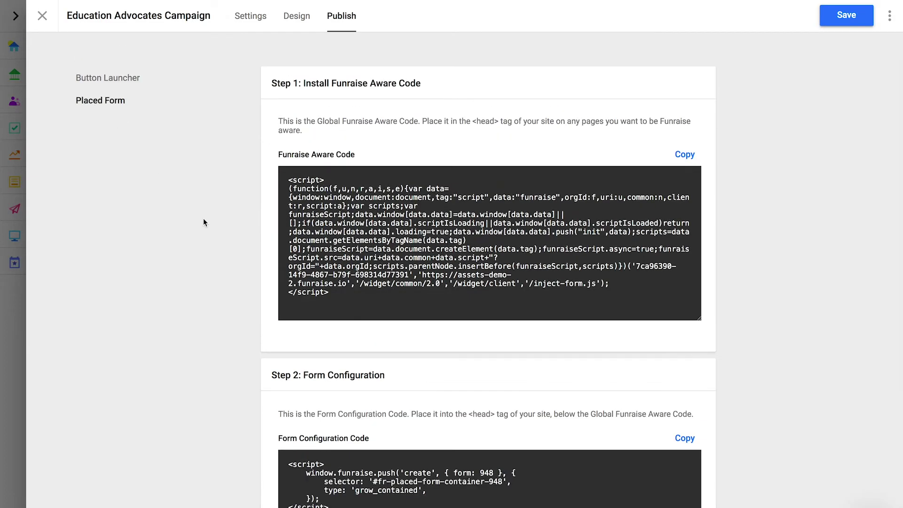
pyautogui.scroll(-4, 204, 219)
pyautogui.scroll(5, 204, 220)
pyautogui.click(123, 79)
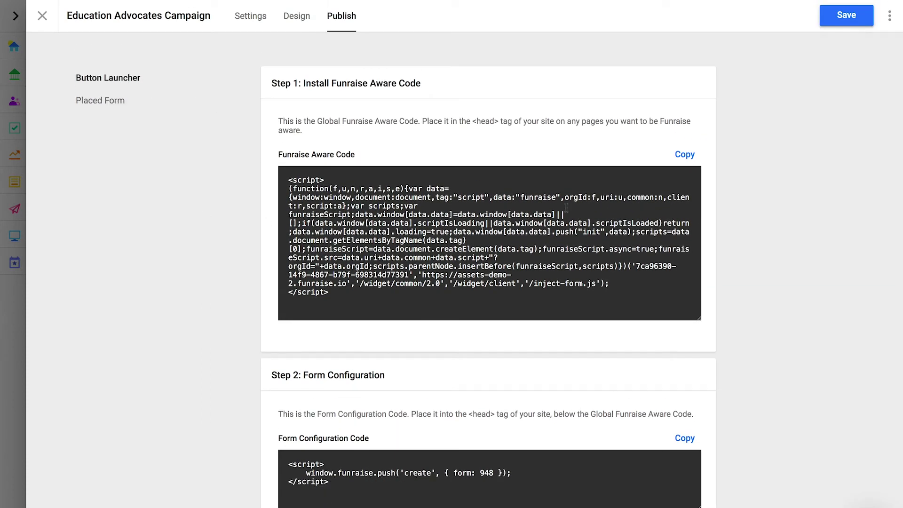
# Copy the Funraise Aware Code and paste it on the blank line inside the HTML head.
pyautogui.click(685, 155)
pyautogui.hotkey('ctrl', 'c')
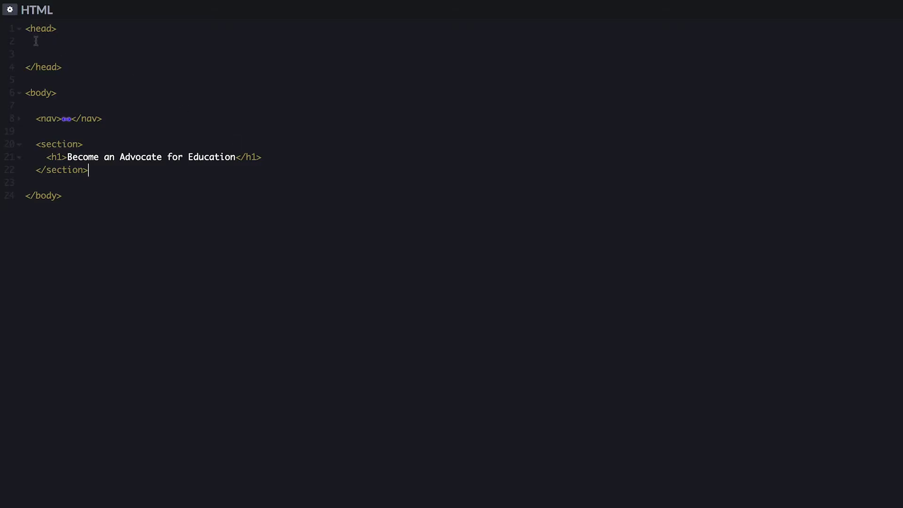
pyautogui.click(36, 42)
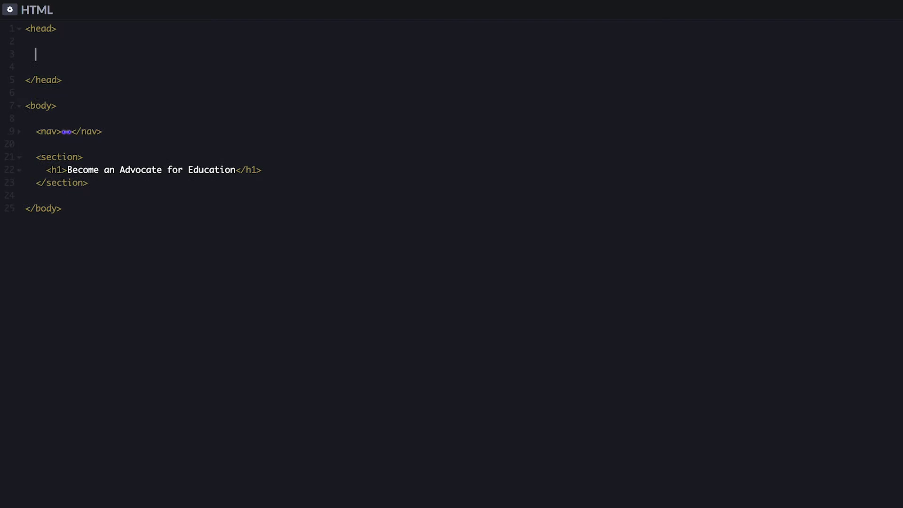
pyautogui.hotkey('ctrl', 'v')
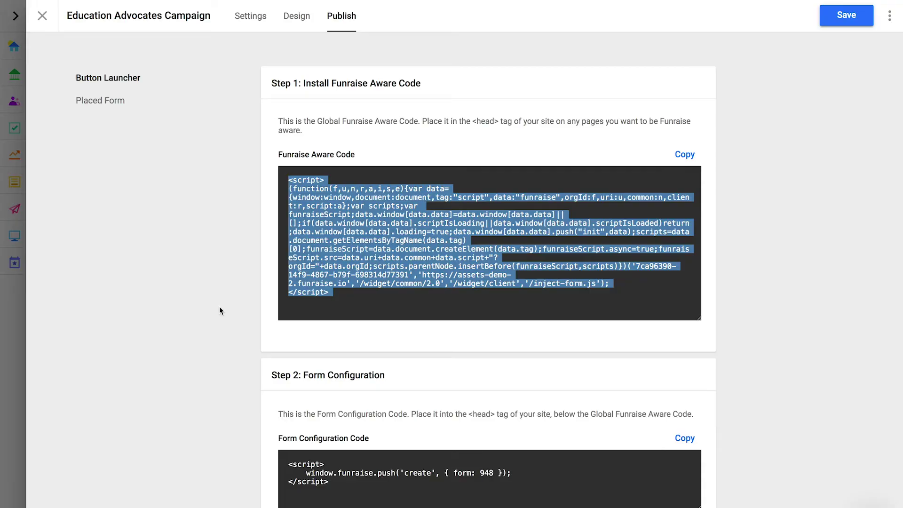
# Copy the form 948 configuration code and paste it below the Aware Code script.
pyautogui.click(219, 308)
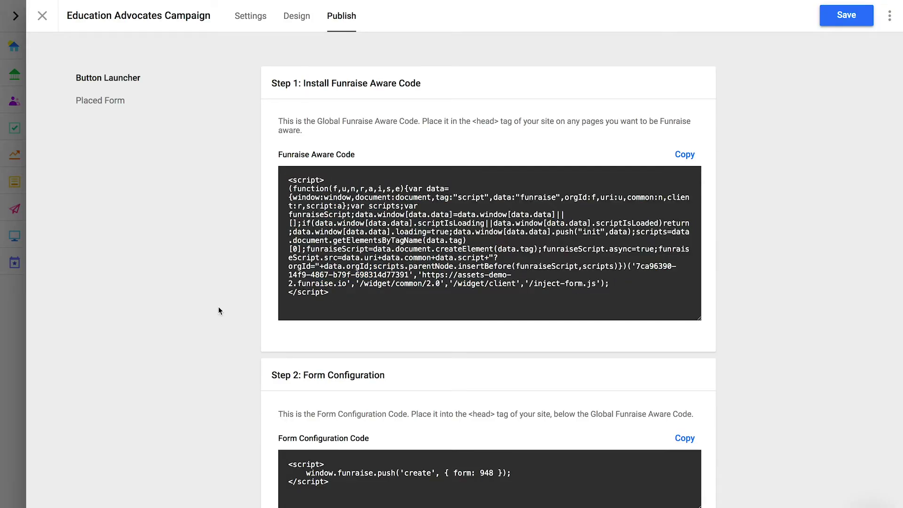
pyautogui.scroll(-1, 219, 306)
pyautogui.click(690, 254)
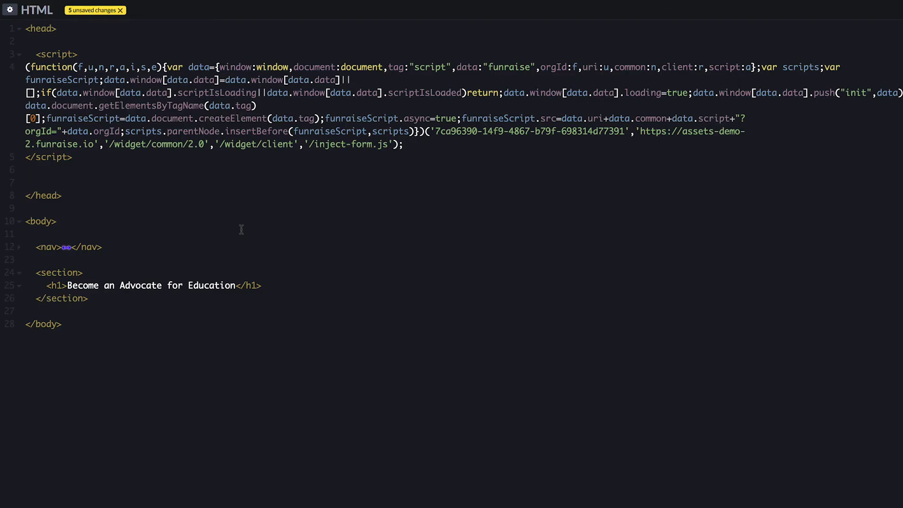
pyautogui.hotkey('ctrl', 'v')
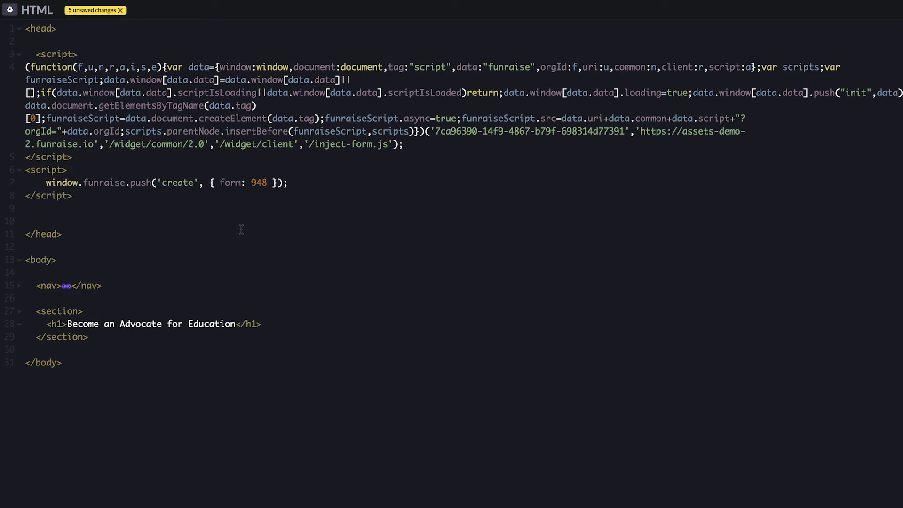
pyautogui.moveTo(89, 195); pyautogui.dragTo(14, 176)
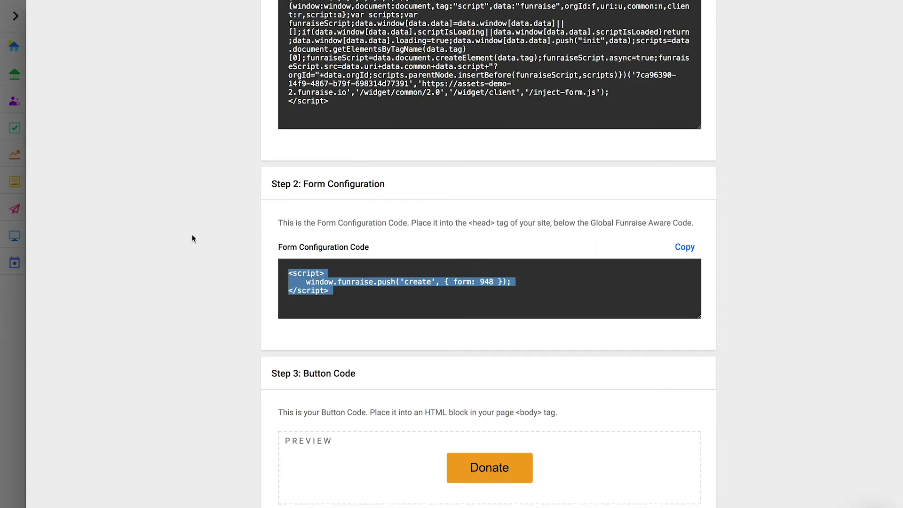
# Copy the Step 3 Donate button code, keeping the default orange button colour.
pyautogui.scroll(-6, 192, 238)
pyautogui.scroll(-1, 192, 238)
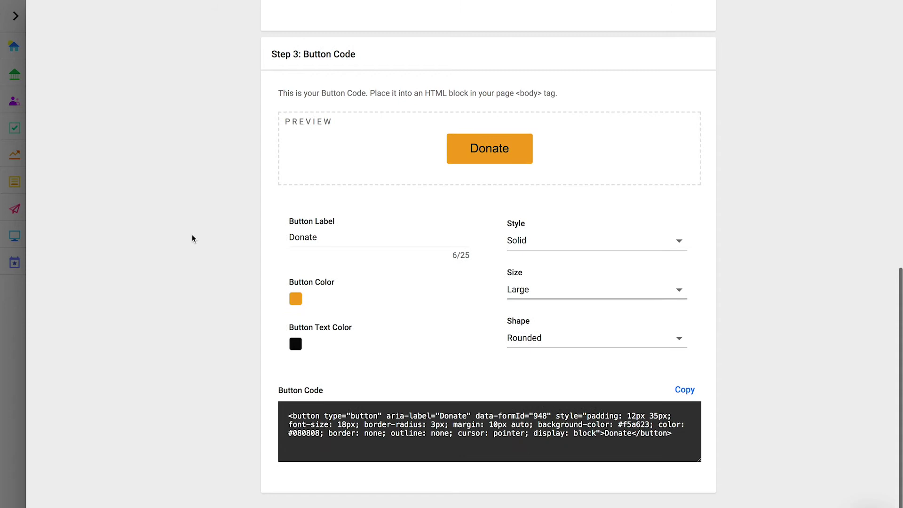
pyautogui.click(294, 299)
pyautogui.click(252, 297)
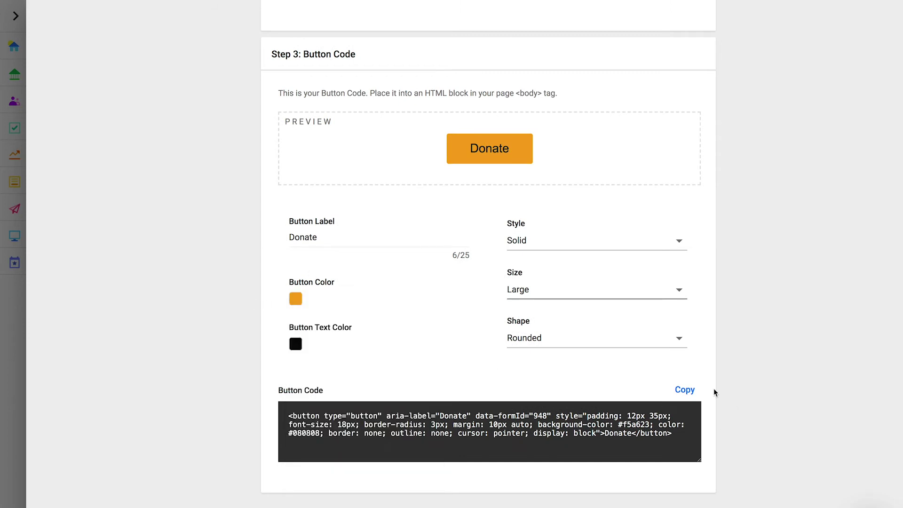
pyautogui.click(685, 391)
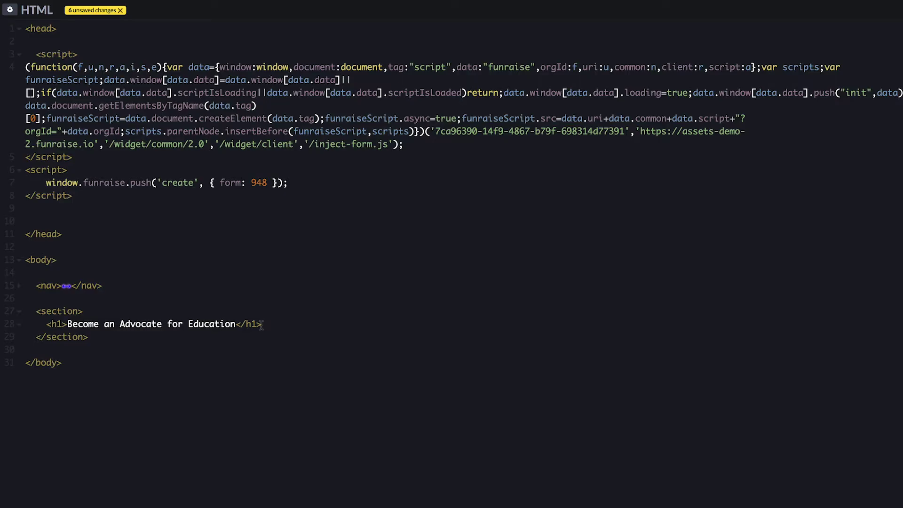
# Paste the Donate button under the h1 and turn its inline style into an empty class attribute.
pyautogui.hotkey('ctrl', 'v')
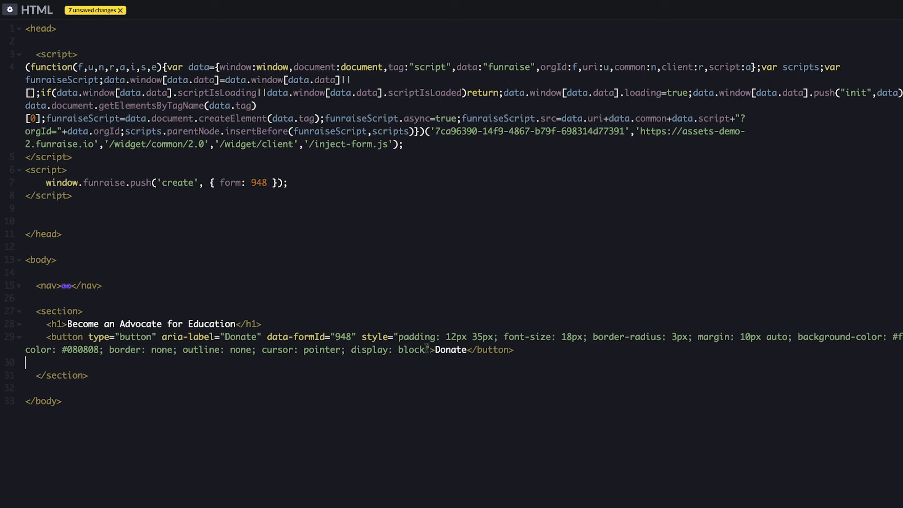
pyautogui.click(426, 350)
pyautogui.keyDown('shift'); pyautogui.click(399, 337); pyautogui.keyUp('shift')
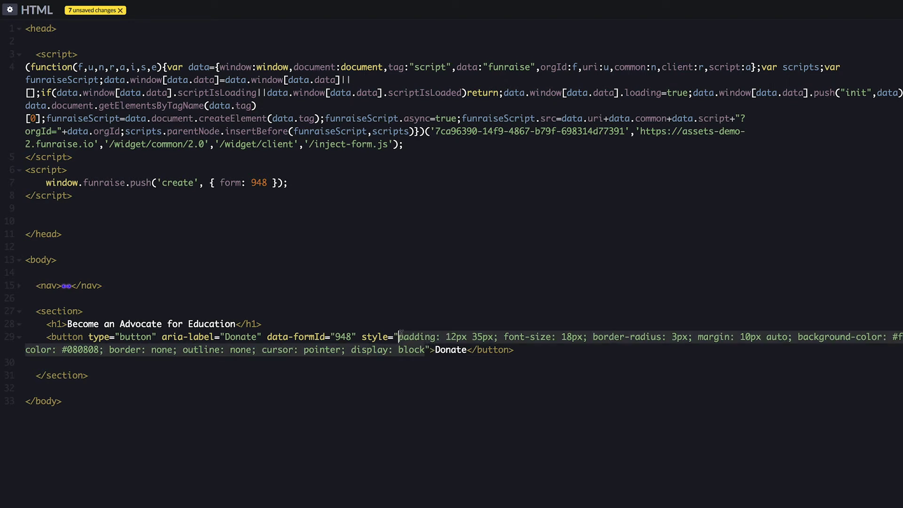
pyautogui.press('BackSpace')
pyautogui.press('Left')
pyautogui.press('Left')
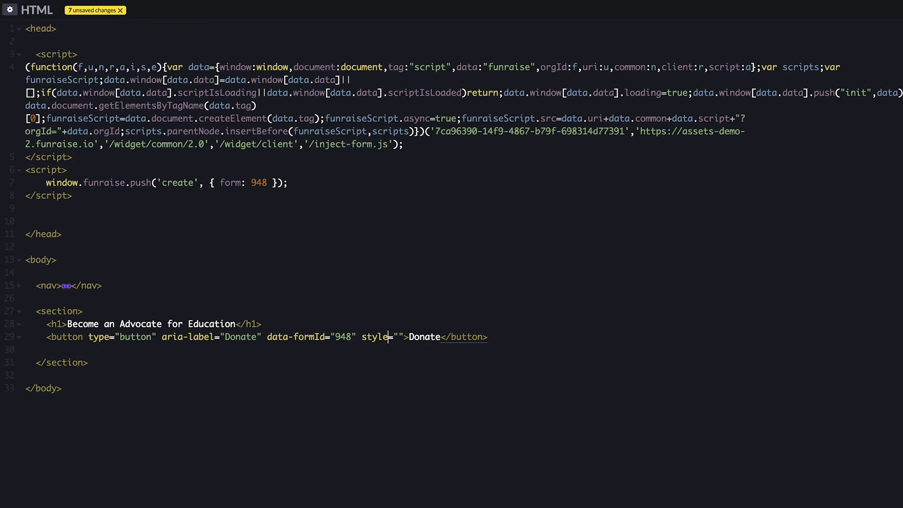
pyautogui.press('BackSpace')
pyautogui.press('BackSpace')
pyautogui.press('BackSpace')
pyautogui.press('BackSpace')
pyautogui.press('BackSpace')
pyautogui.write('class')
pyautogui.press('Right')
pyautogui.press('Right')
# Set the button's class to funButton and test that Donate opens the giving form.
pyautogui.write('funButton')
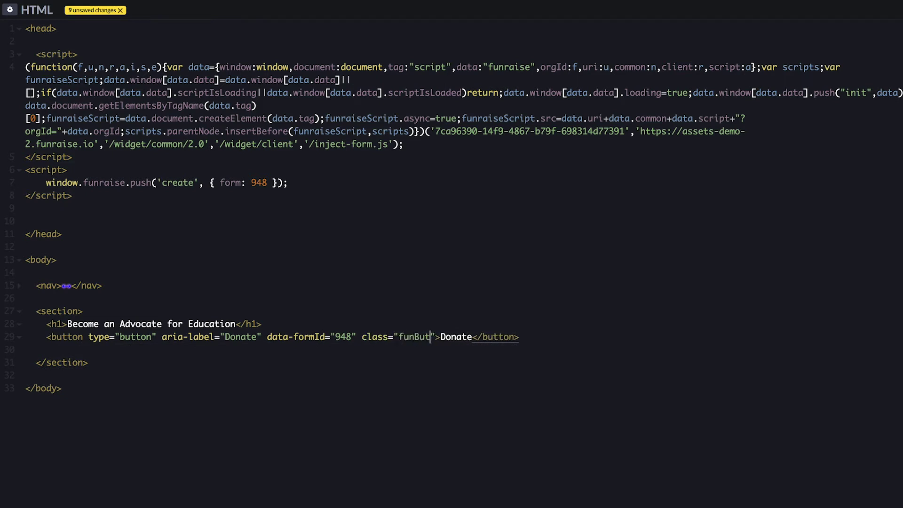
pyautogui.click(404, 402)
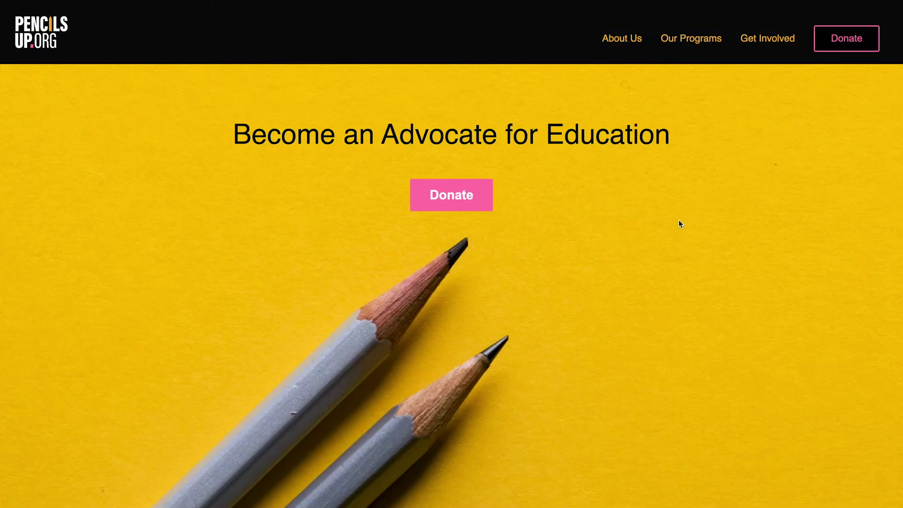
pyautogui.click(481, 203)
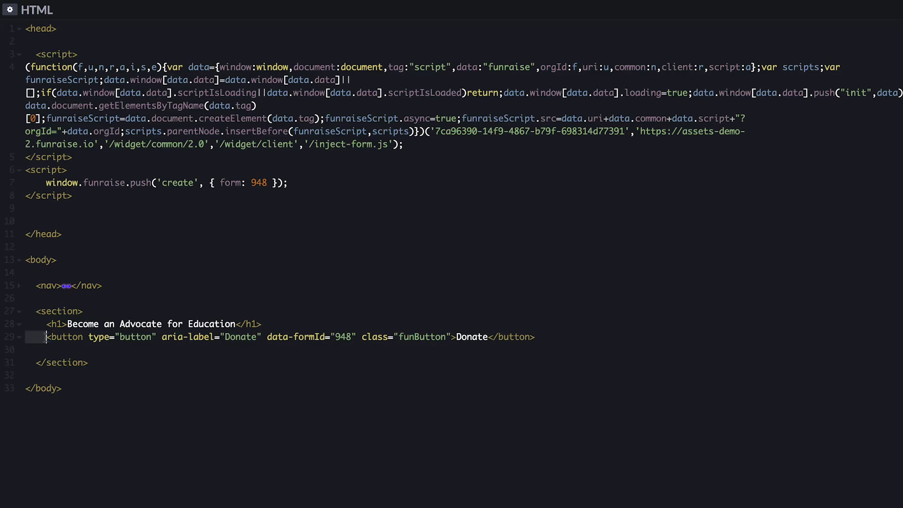
# Duplicate the Donate button as 'Donate Monthly' with data-frequency="m".
pyautogui.hotkey('ctrl', 'c')
pyautogui.hotkey('ctrl', 'v')
pyautogui.press('Left')
pyautogui.press('Left')
pyautogui.press('Left')
pyautogui.press('Left')
pyautogui.press('Left')
pyautogui.press('Left')
pyautogui.press('Left')
pyautogui.press('Left')
pyautogui.press('Left')
pyautogui.press('Left')
pyautogui.press('Left')
pyautogui.press('Left')
pyautogui.press('Left')
pyautogui.press('Left')
pyautogui.press('Left')
pyautogui.press('Left')
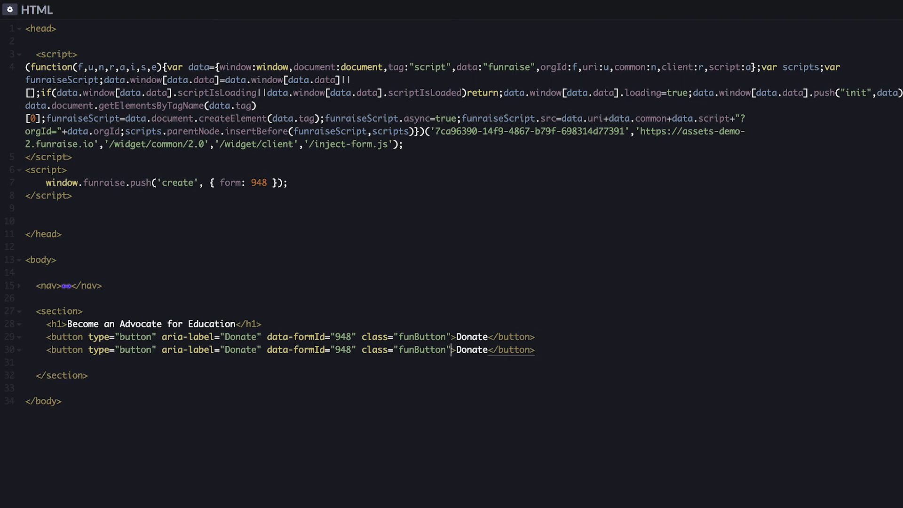
pyautogui.write('data-frequency="m"')
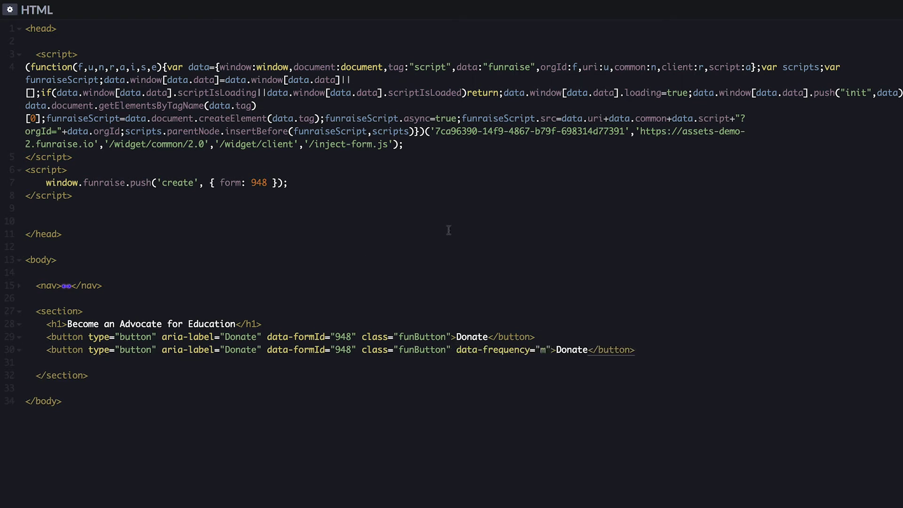
pyautogui.press('Right')
pyautogui.press('Right')
pyautogui.press('Right')
pyautogui.press('Right')
pyautogui.press('Right')
pyautogui.press('Right')
pyautogui.press('Right')
pyautogui.write('Monthly')
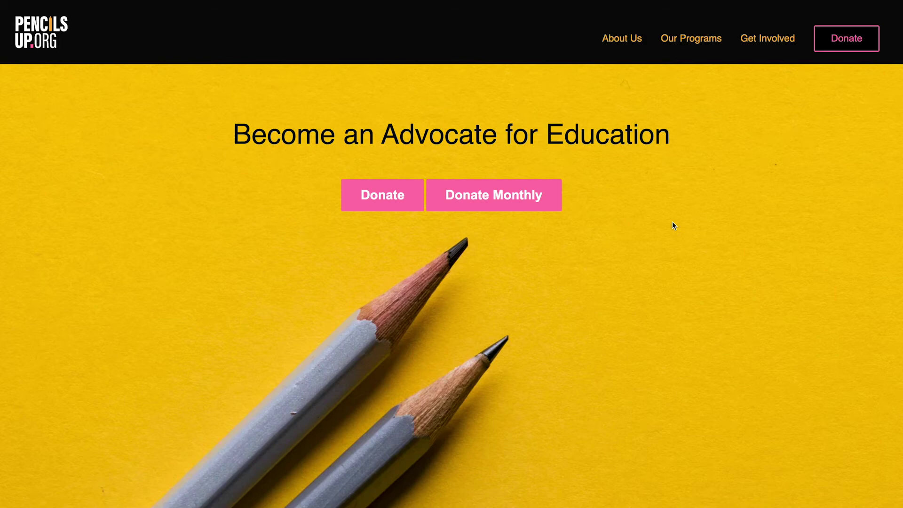
# Test Donate Monthly, confirm the form's Frequency shows Monthly, and close the form.
pyautogui.click(535, 204)
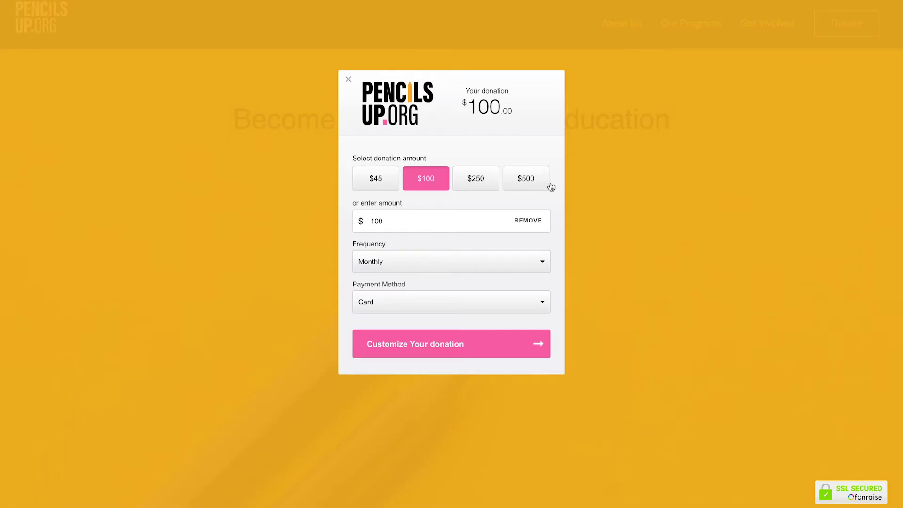
pyautogui.click(527, 260)
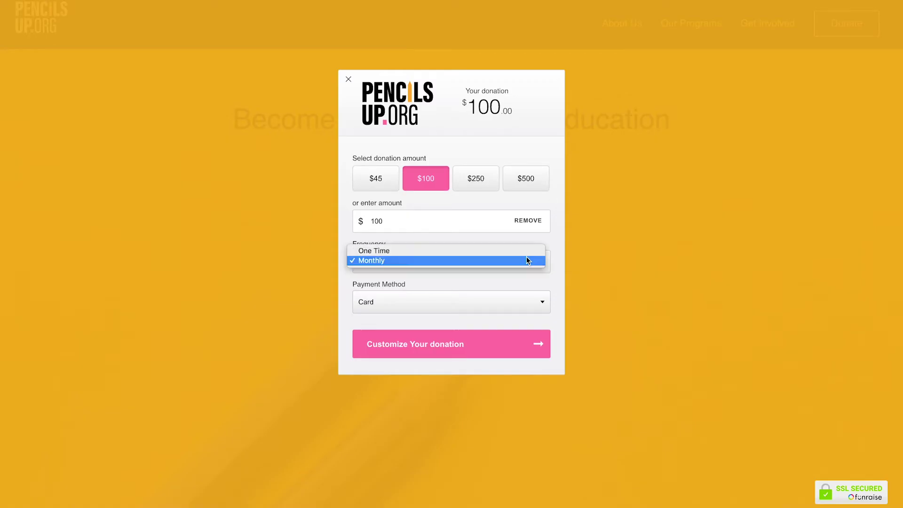
pyautogui.click(528, 260)
pyautogui.click(348, 79)
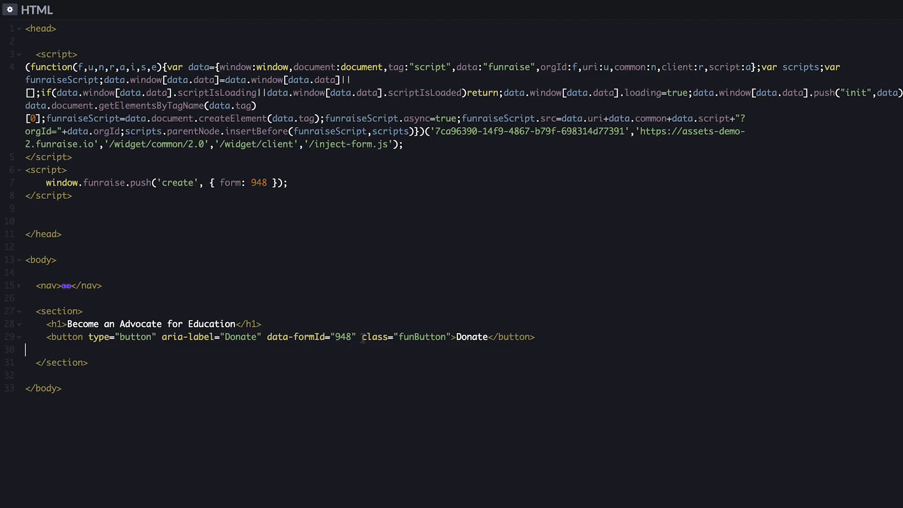
# Give the first button data-amount="50" and a $50 label, then duplicate its line three times.
pyautogui.click(361, 337)
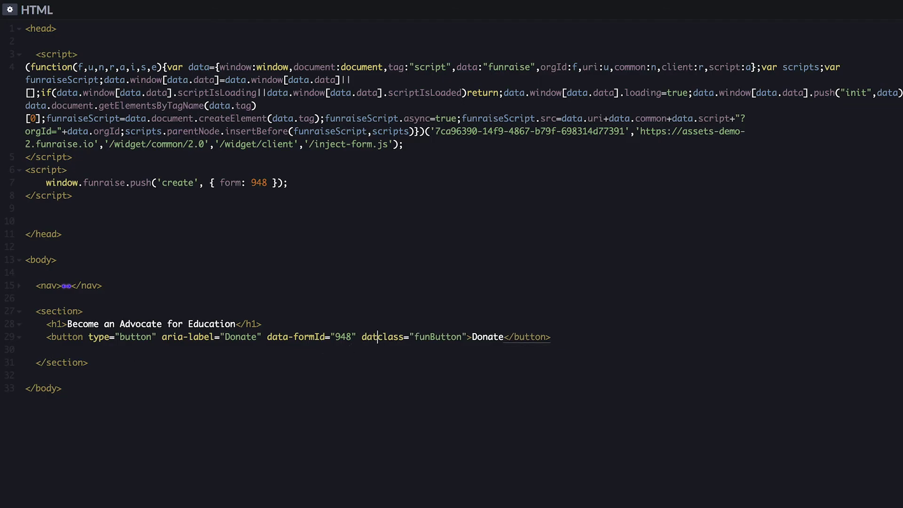
pyautogui.write('aa')
pyautogui.press('BackSpace')
pyautogui.write('-amount="50')
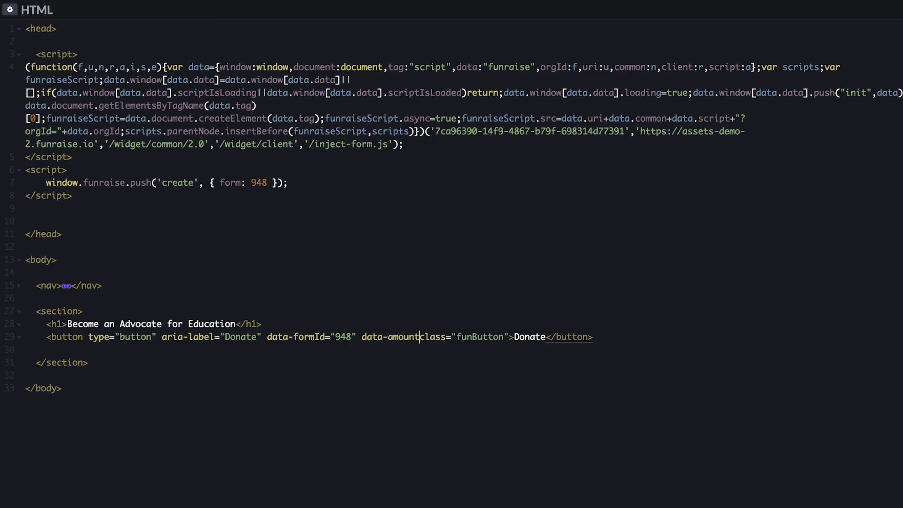
pyautogui.write('" ')
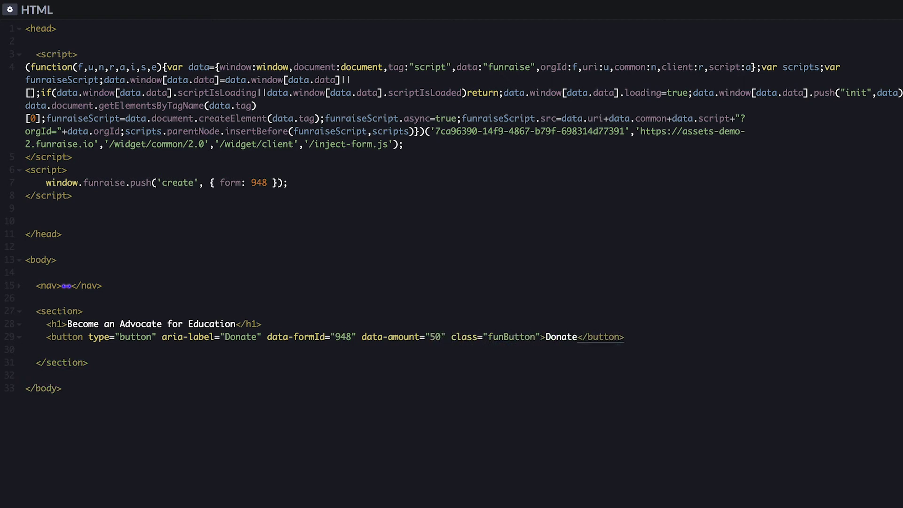
pyautogui.write(' $50')
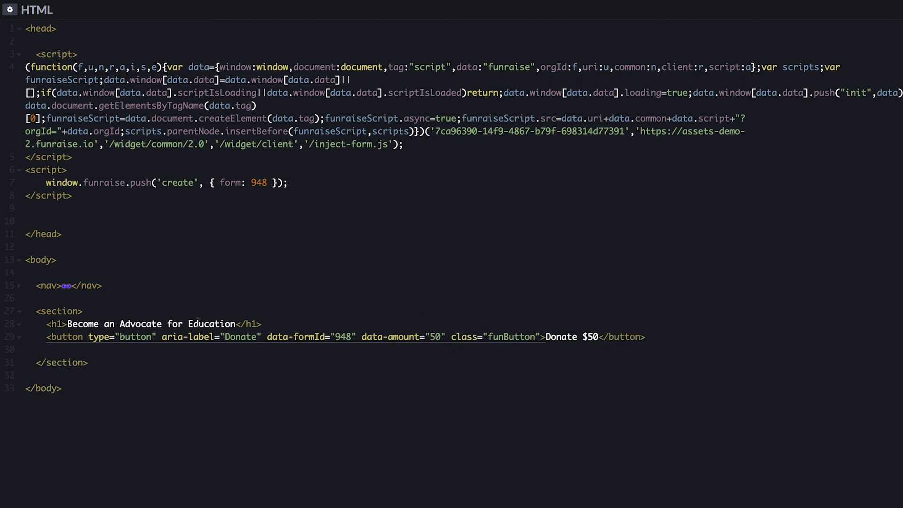
pyautogui.press('Down')
pyautogui.hotkey('ctrl', 'v')
pyautogui.press('Return')
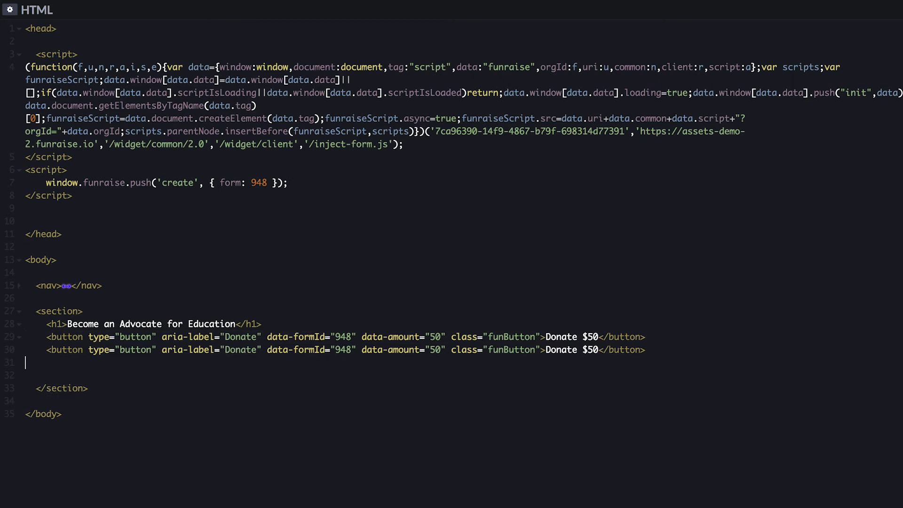
pyautogui.hotkey('ctrl', 'v')
pyautogui.hotkey('ctrl', 'v')
# Change the copies' amounts and labels to 150, 500 and 2000.
pyautogui.click(430, 350)
pyautogui.write('1')
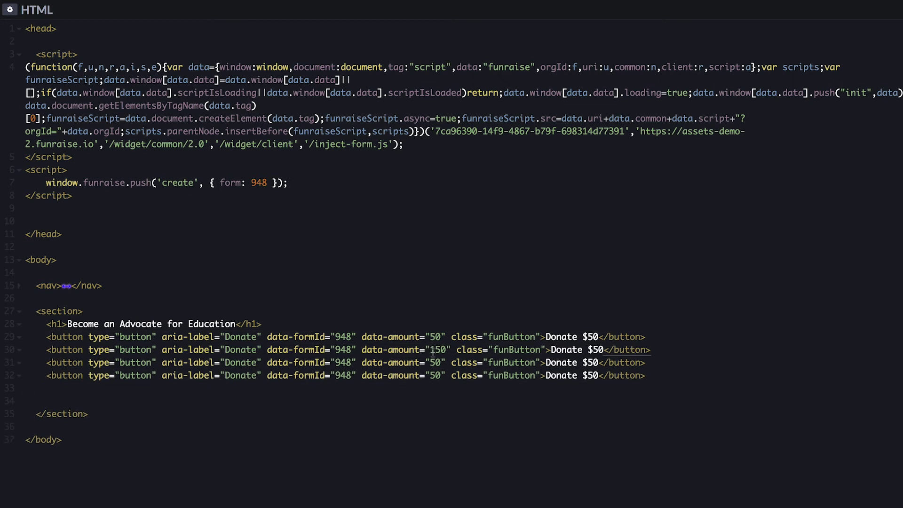
pyautogui.click(593, 350)
pyautogui.write('1')
pyautogui.click(435, 362)
pyautogui.write('0')
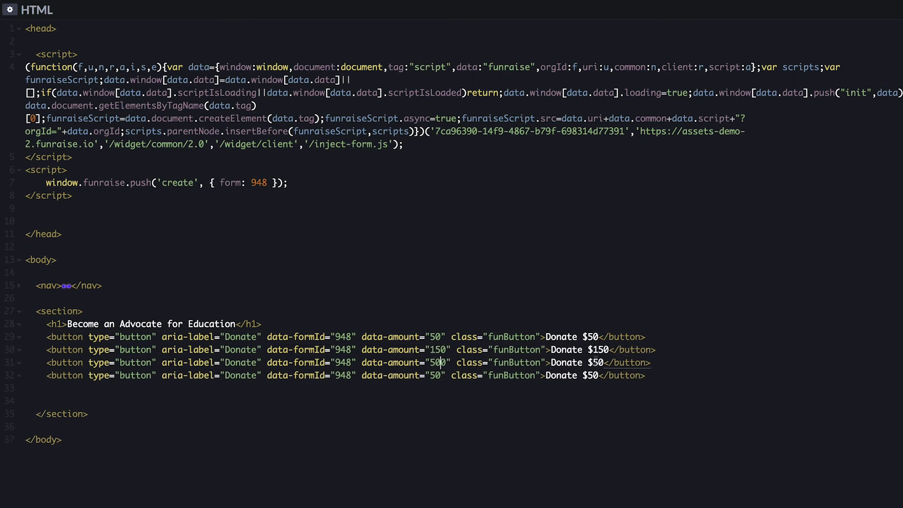
pyautogui.click(604, 362)
pyautogui.write('0')
pyautogui.doubleClick(436, 375)
pyautogui.write('2000')
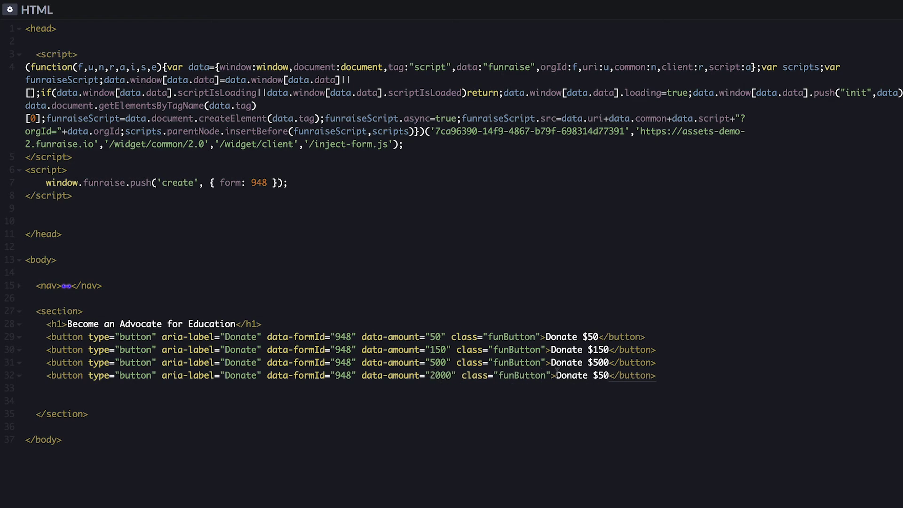
pyautogui.click(604, 375)
pyautogui.press('BackSpace')
pyautogui.write('200')
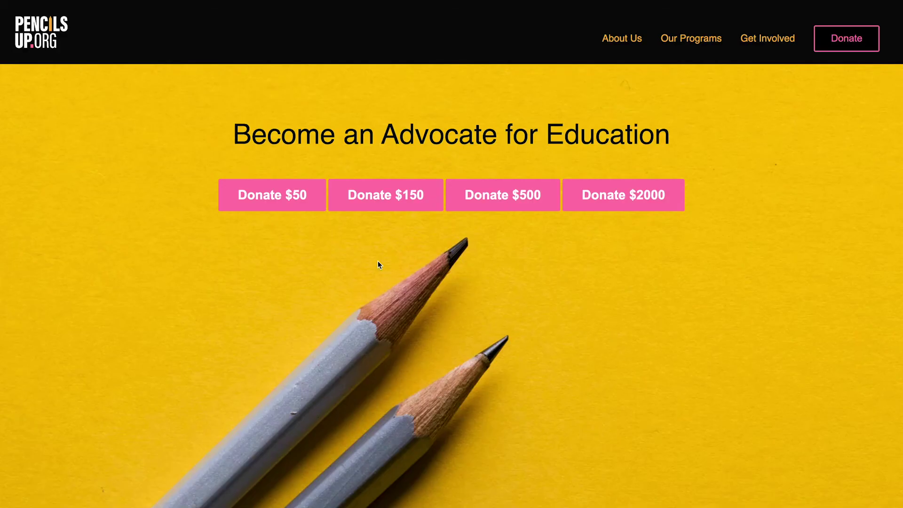
# Test the $500 preset, then copy the Pampered Pups form's Funraise Aware Code script.
pyautogui.click(507, 209)
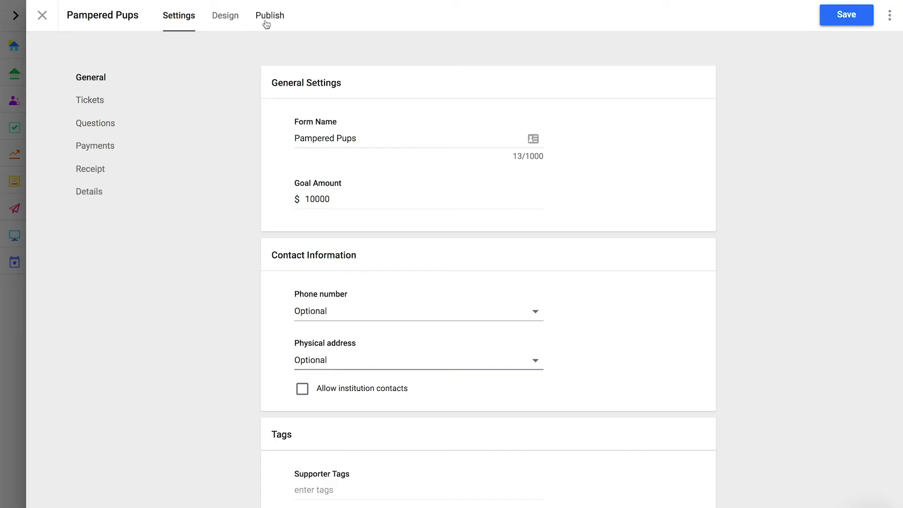
pyautogui.click(266, 20)
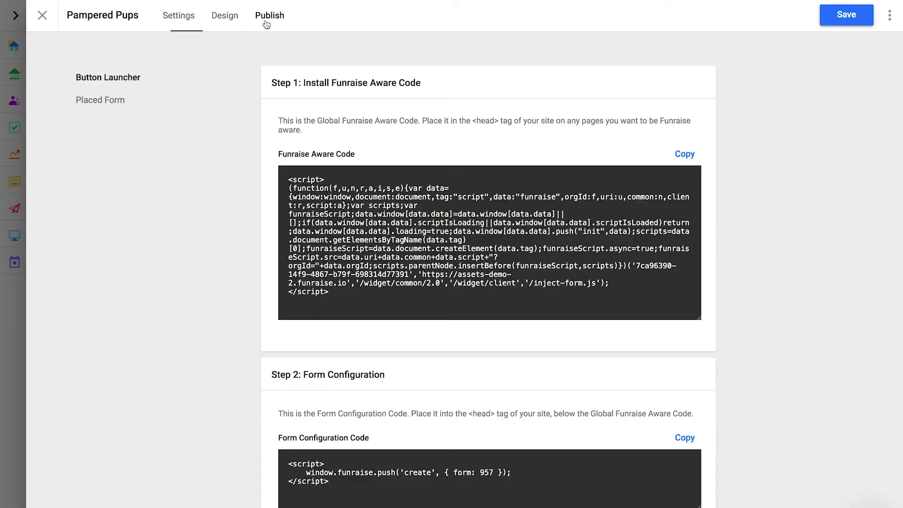
pyautogui.click(685, 153)
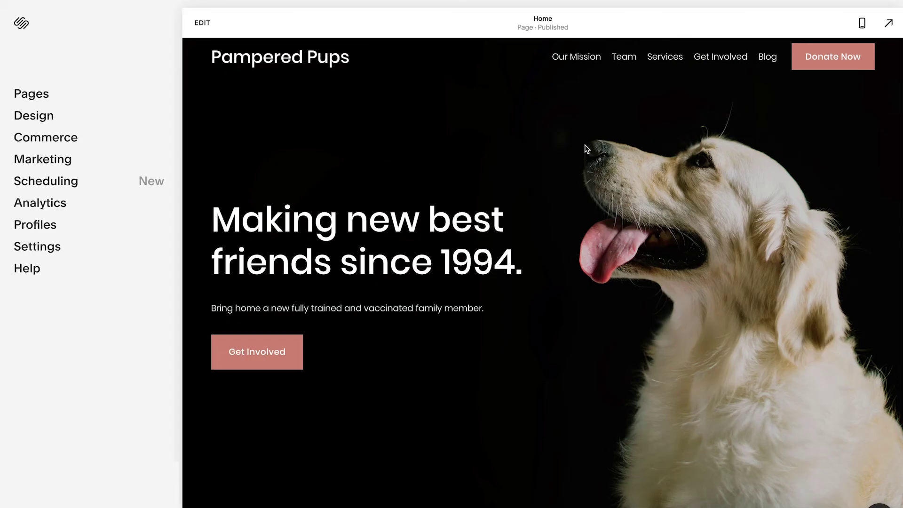
# Paste the Funraise Aware Code into the site-wide header code injection.
pyautogui.click(47, 254)
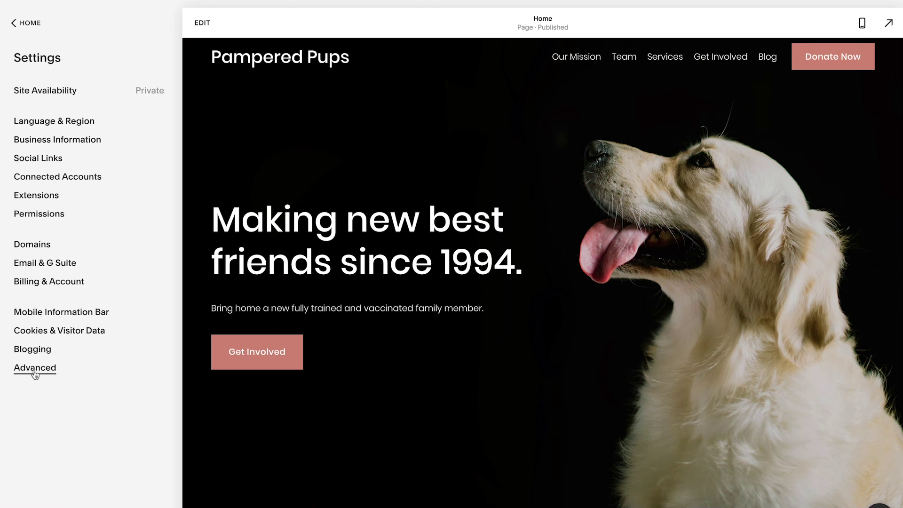
pyautogui.click(34, 368)
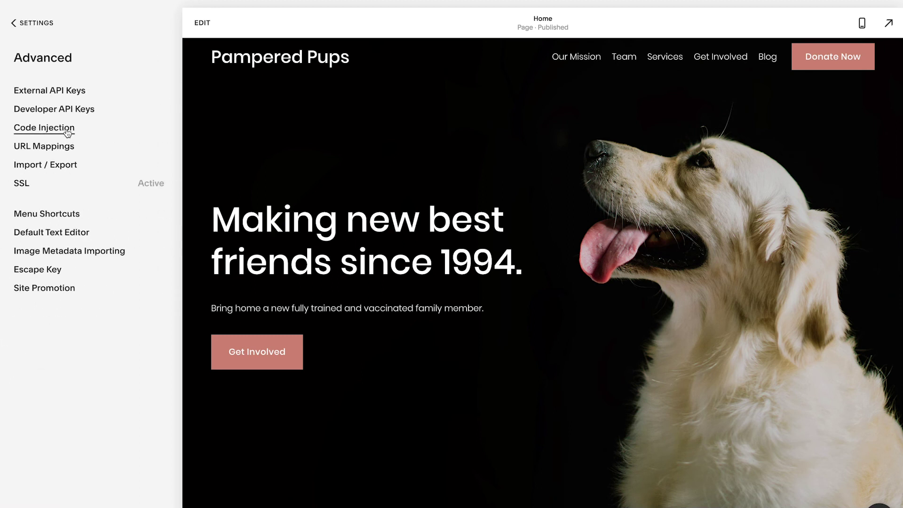
pyautogui.click(44, 128)
pyautogui.click(60, 181)
pyautogui.hotkey('ctrl', 'v')
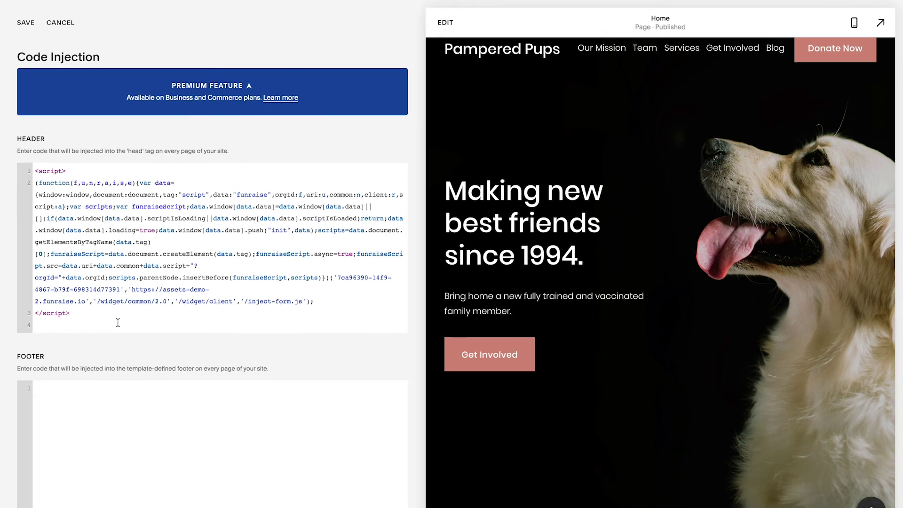
# Copy the form 957 configuration code, paste it below the Aware script, and save.
pyautogui.hotkey('alt', 'Tab')
pyautogui.scroll(-4, 118, 323)
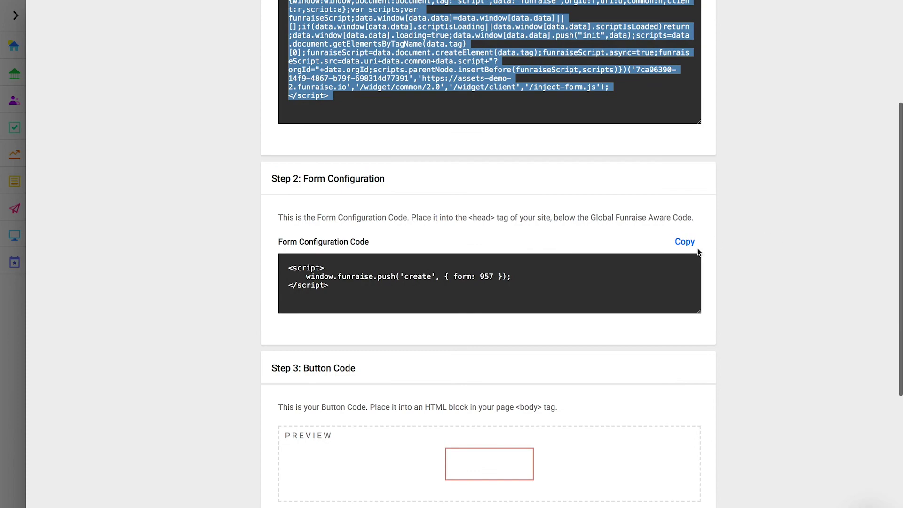
pyautogui.click(683, 242)
pyautogui.hotkey('alt', 'Tab')
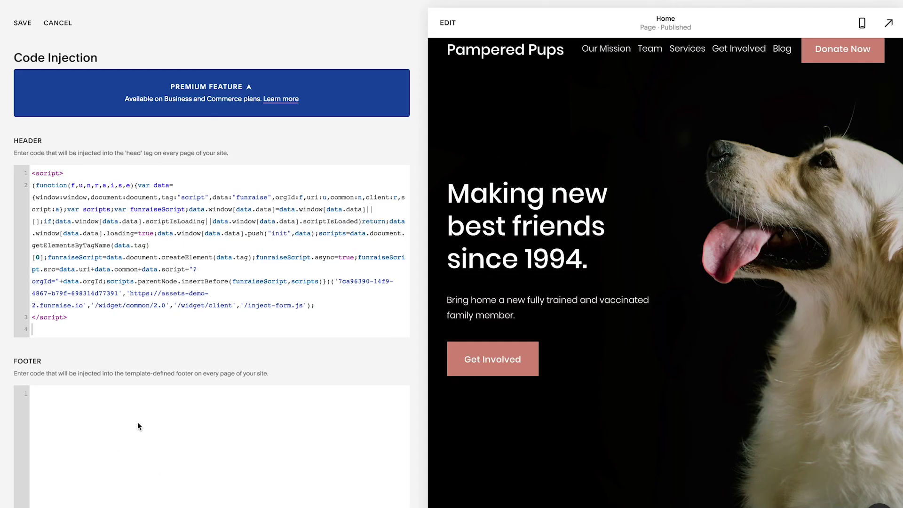
pyautogui.click(42, 331)
pyautogui.hotkey('ctrl', 'v')
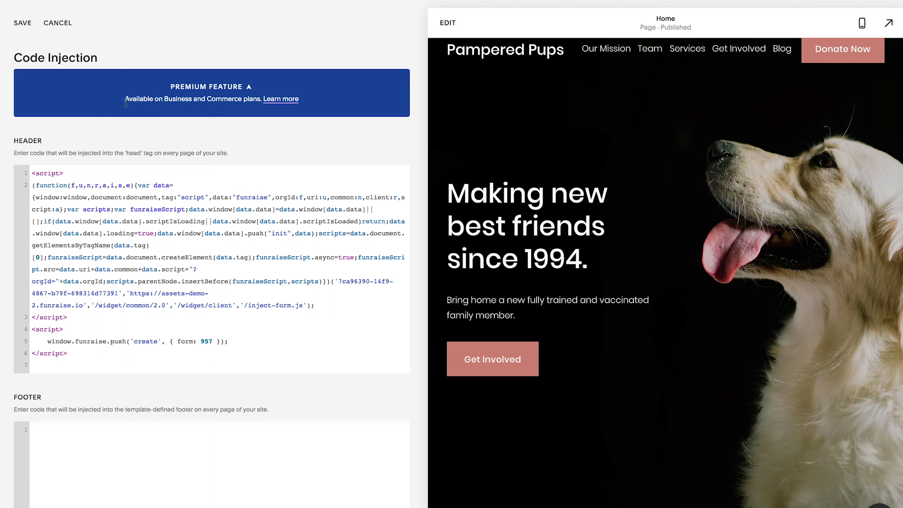
pyautogui.click(22, 23)
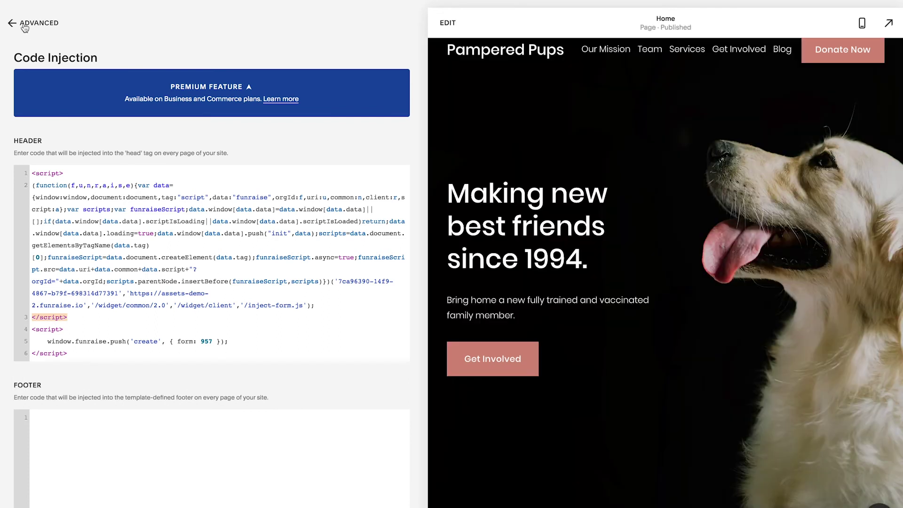
# Set the form 957 Donate button style to Solid and copy its button code.
pyautogui.click(23, 25)
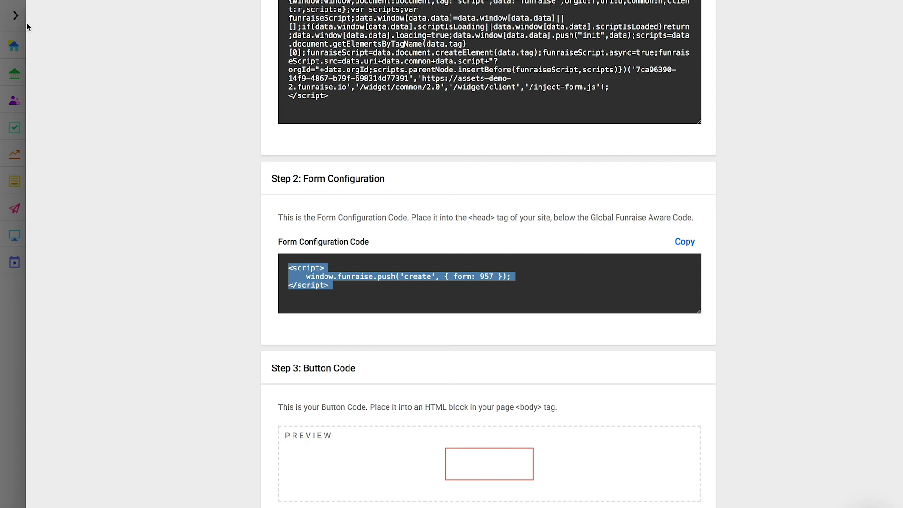
pyautogui.scroll(-7, 135, 353)
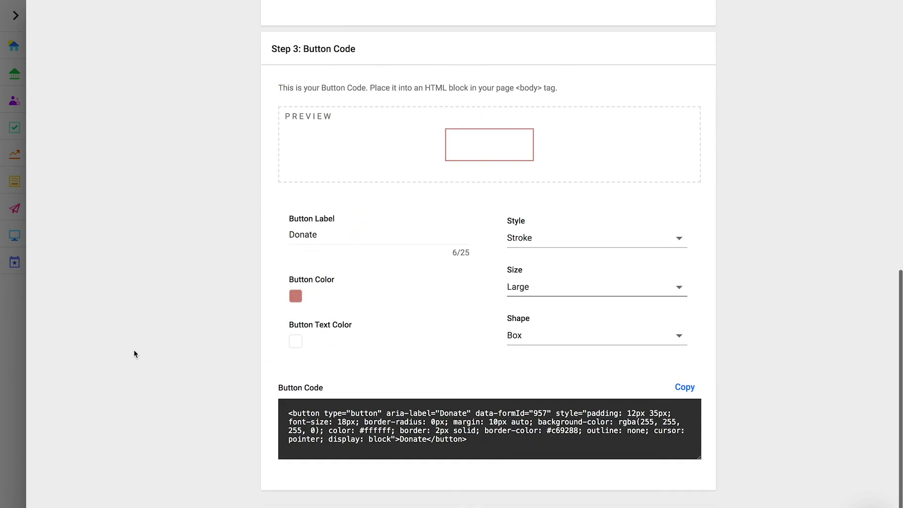
pyautogui.click(614, 241)
pyautogui.click(541, 239)
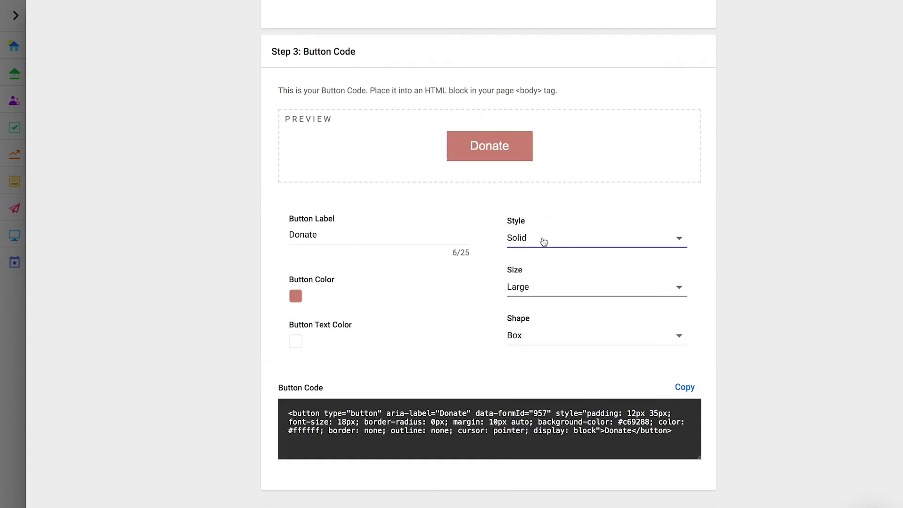
pyautogui.click(685, 388)
pyautogui.hotkey('ctrl', 'c')
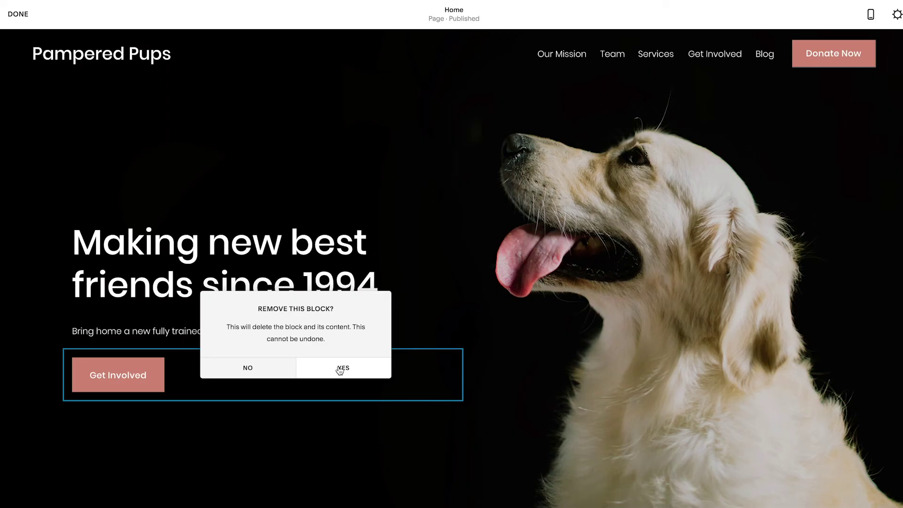
# Replace the Get Involved button with a code block holding the Donate button, styled float:left.
pyautogui.click(343, 370)
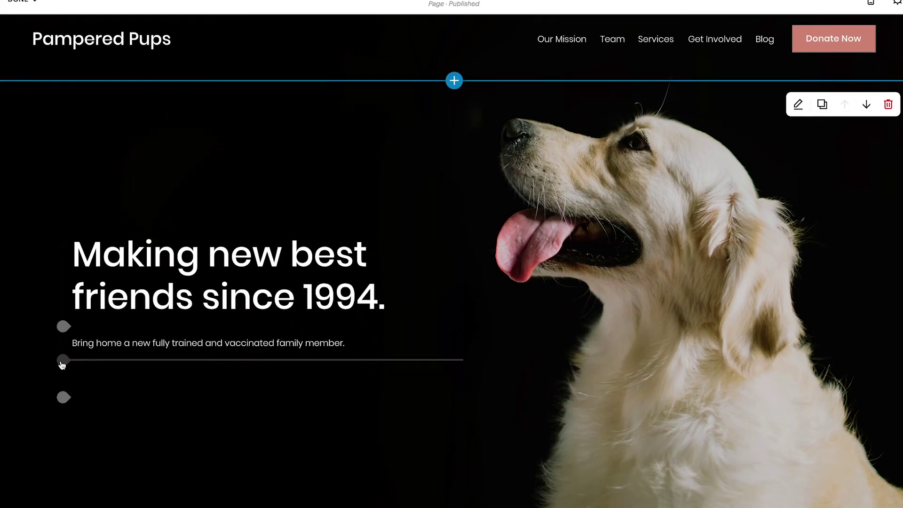
pyautogui.click(63, 361)
pyautogui.click(232, 472)
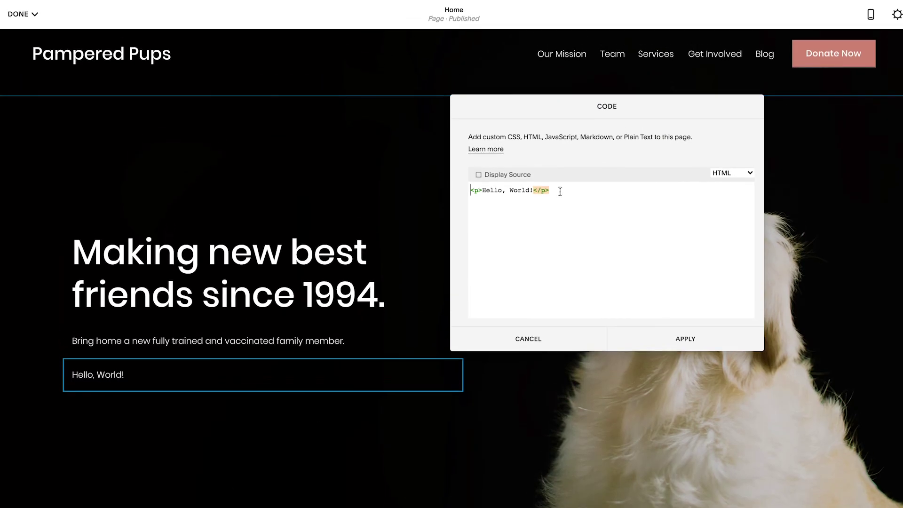
pyautogui.click(572, 190)
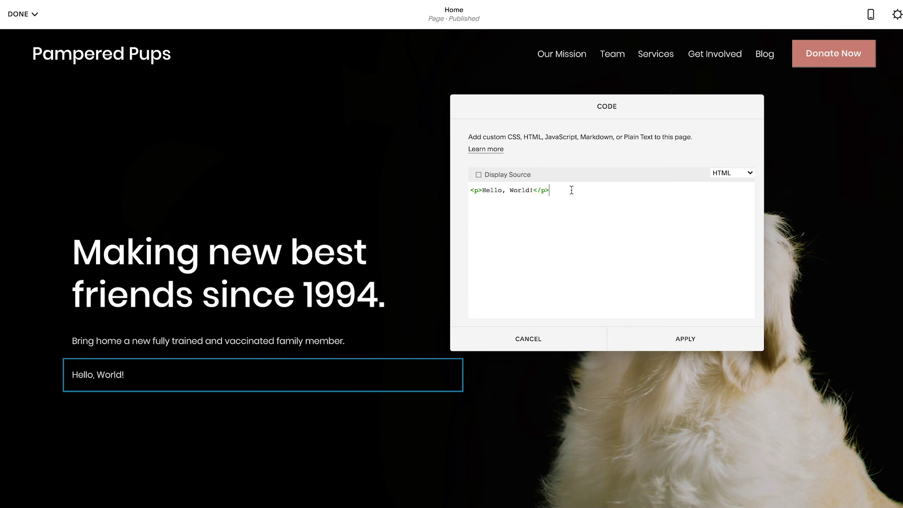
pyautogui.hotkey('ctrl', 'a')
pyautogui.hotkey('ctrl', 'v')
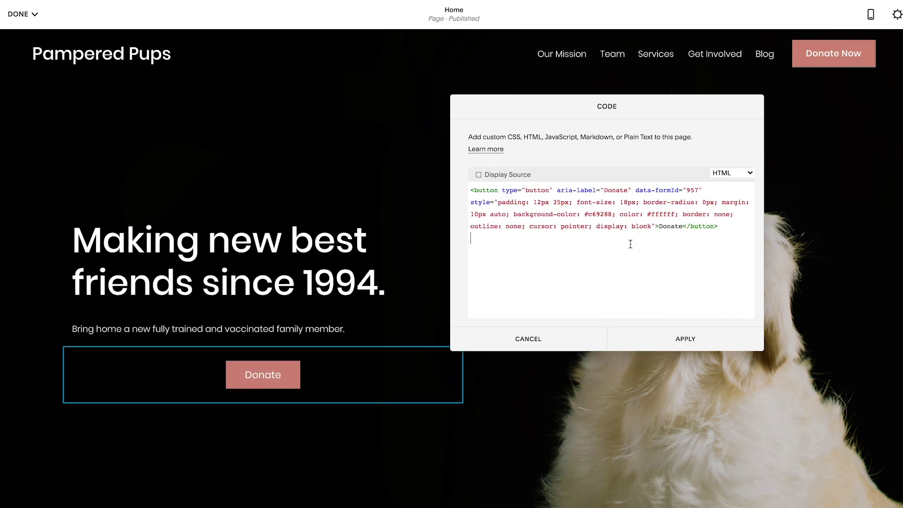
pyautogui.click(652, 226)
pyautogui.write('; float:left;')
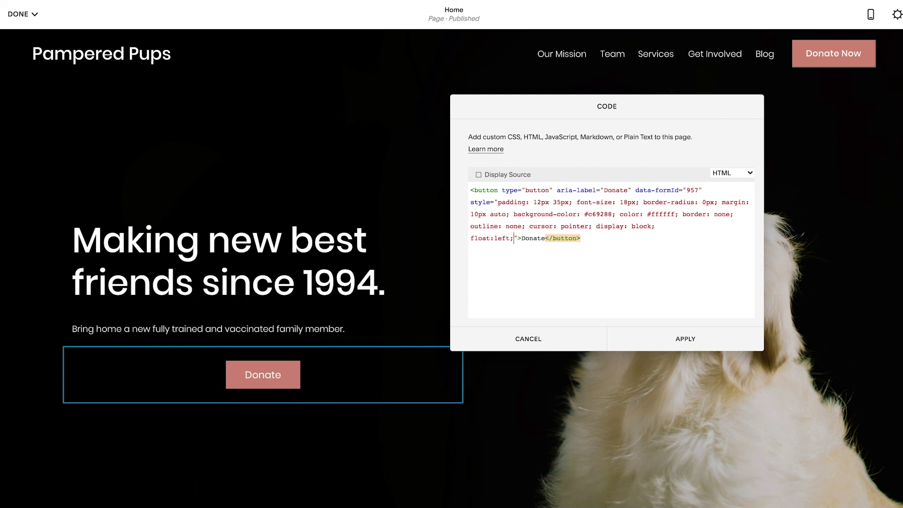
pyautogui.click(683, 338)
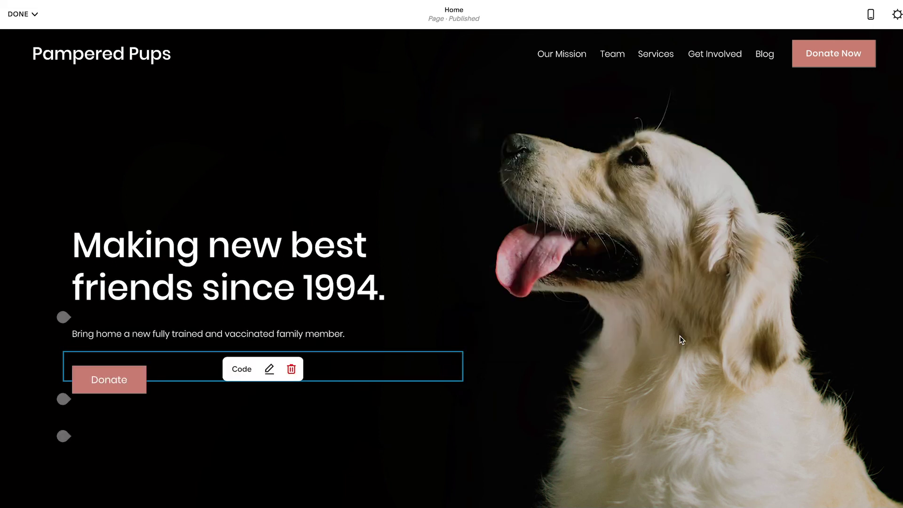
# Test that the Donate button opens and closes the giving form.
pyautogui.click(135, 390)
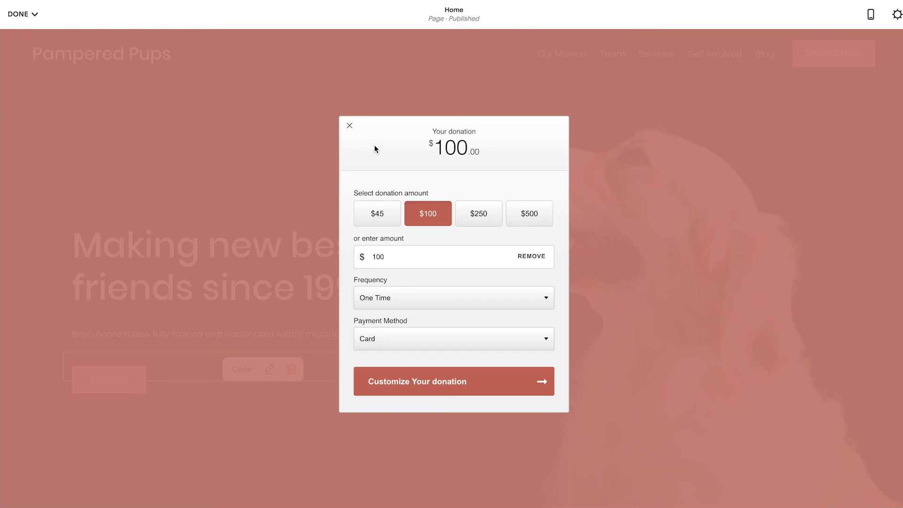
pyautogui.click(349, 125)
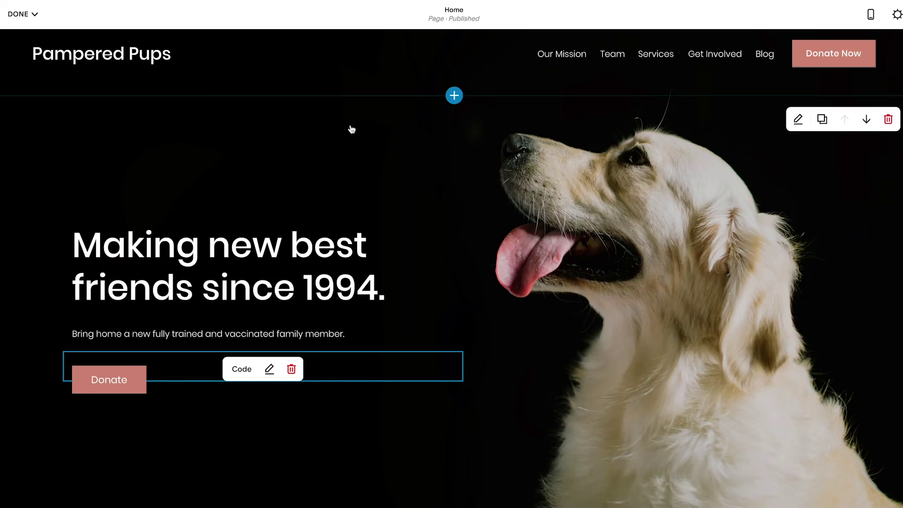
pyautogui.click(269, 369)
# Add a second code block under Donate with the pasted button code and float:left.
pyautogui.click(543, 331)
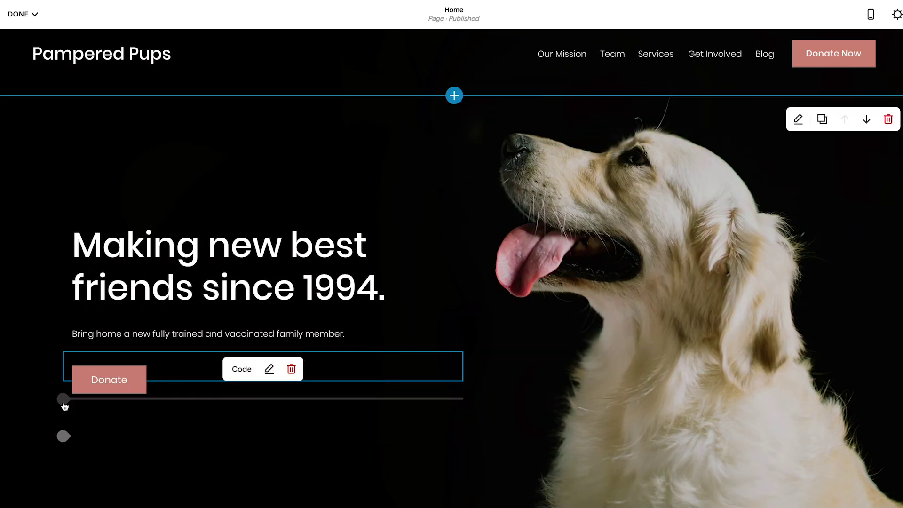
pyautogui.scroll(-1, 63, 400)
pyautogui.click(63, 356)
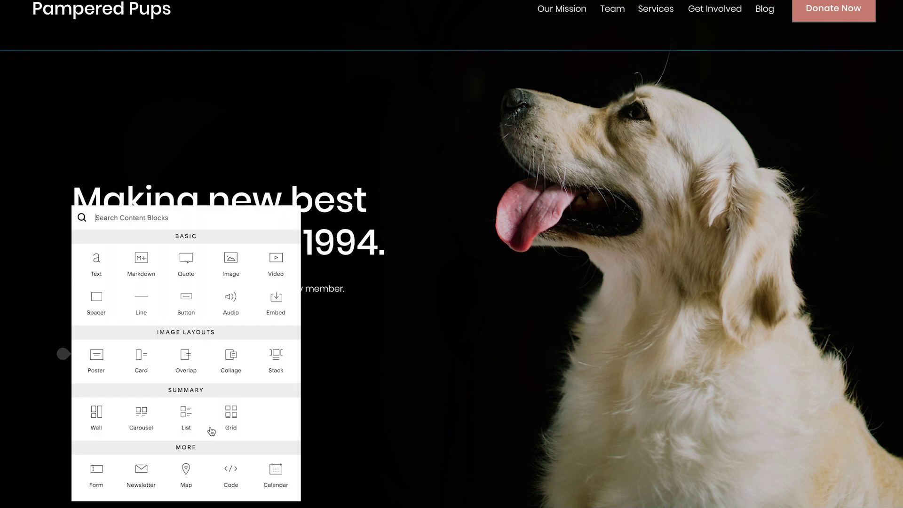
pyautogui.click(231, 468)
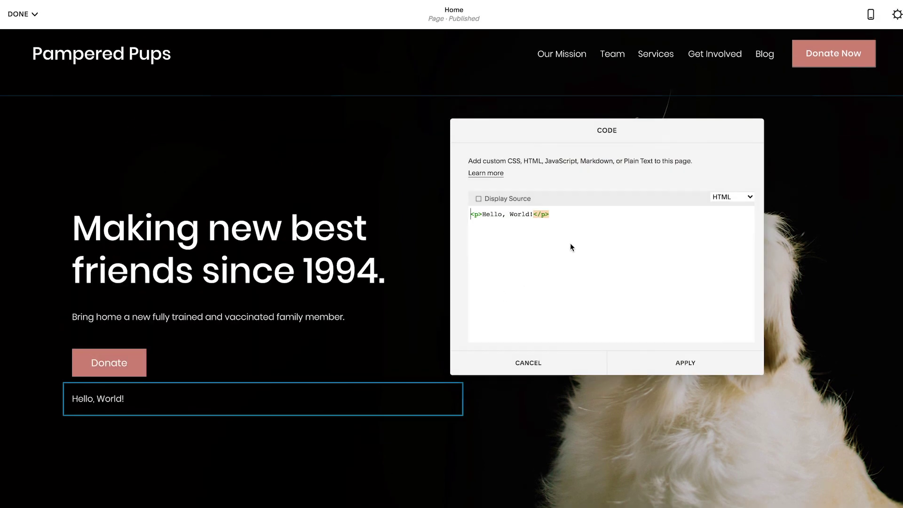
pyautogui.hotkey('ctrl', 'a')
pyautogui.hotkey('ctrl', 'v')
pyautogui.click(651, 251)
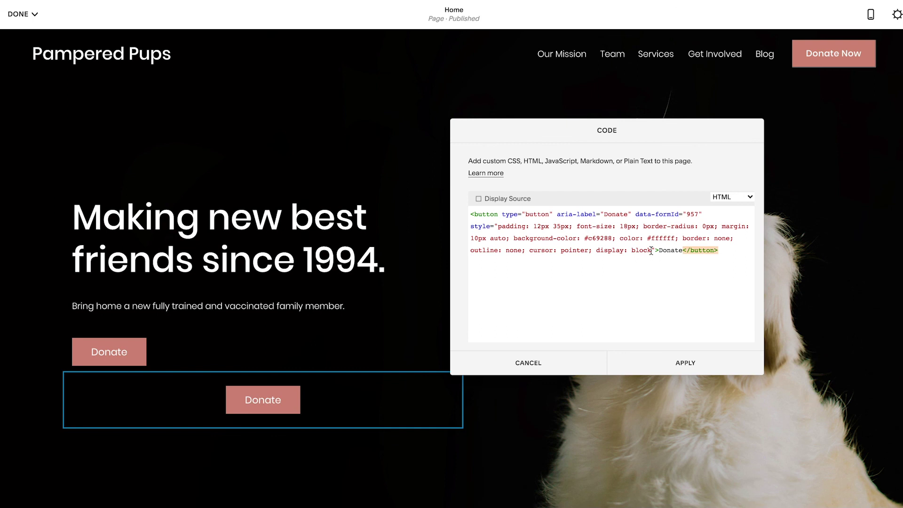
pyautogui.write('; float:left;')
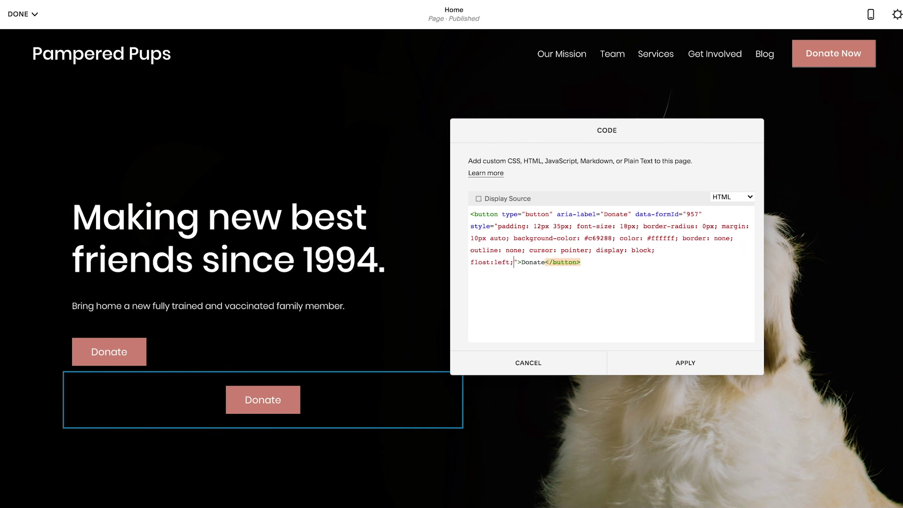
# Add data-frequency="m" and relabel the button 'Donate Monthly', then apply.
pyautogui.click(701, 215)
pyautogui.write('data-frequency="')
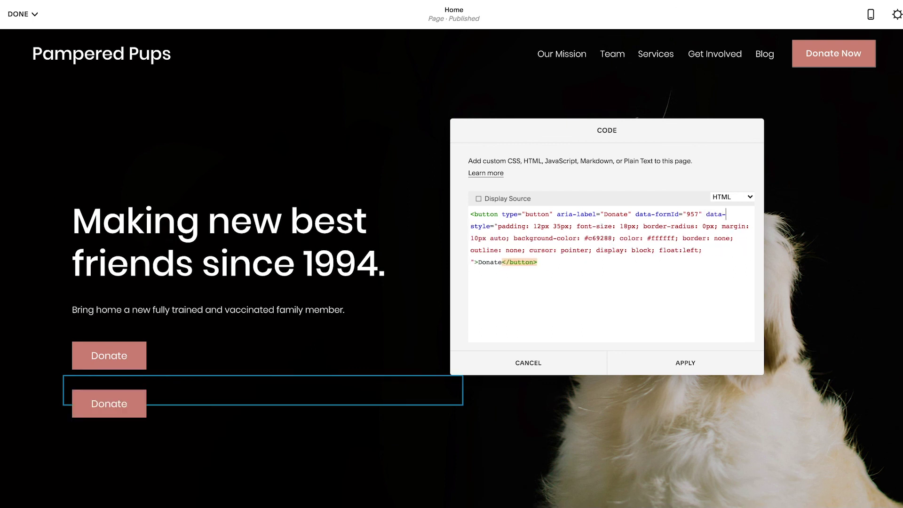
pyautogui.write('m"')
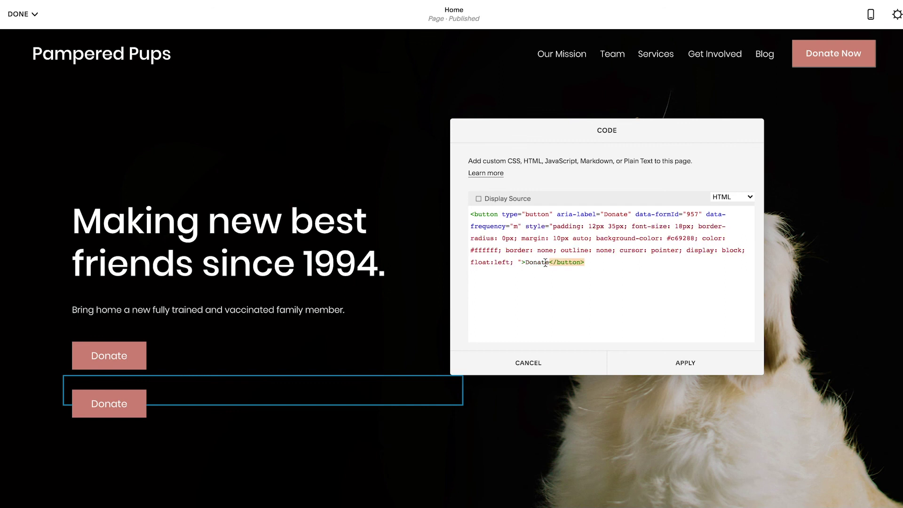
pyautogui.click(549, 262)
pyautogui.write('Monthly')
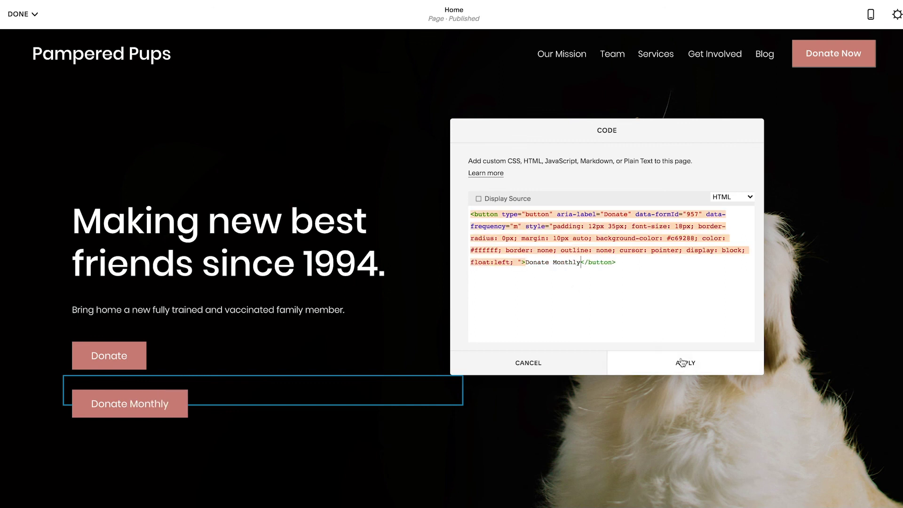
pyautogui.click(683, 361)
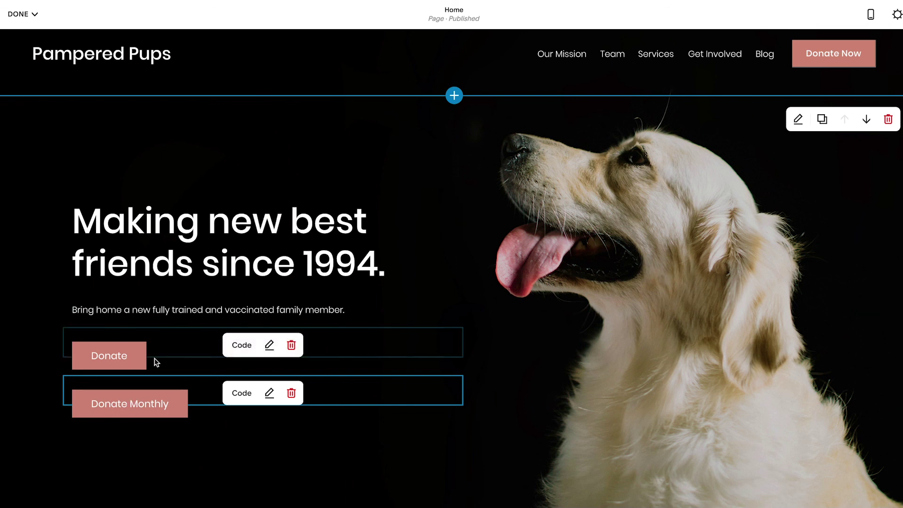
pyautogui.click(137, 360)
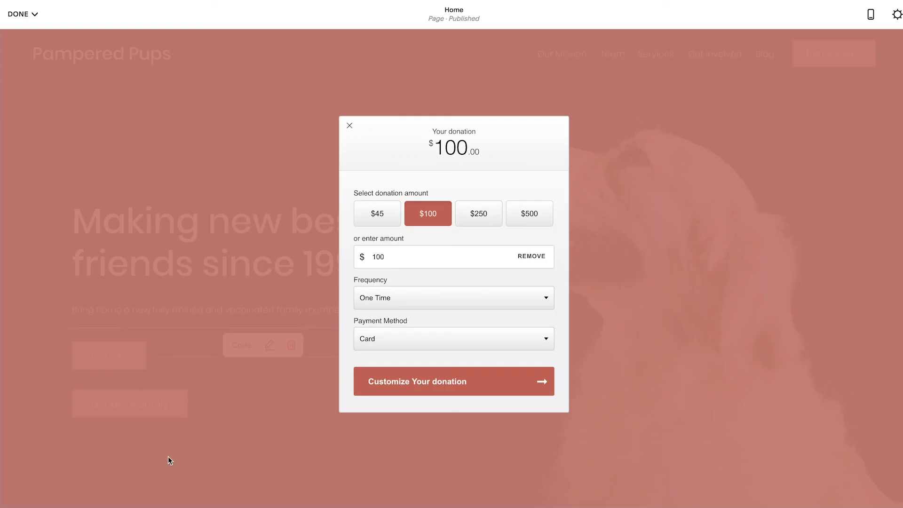
pyautogui.click(350, 126)
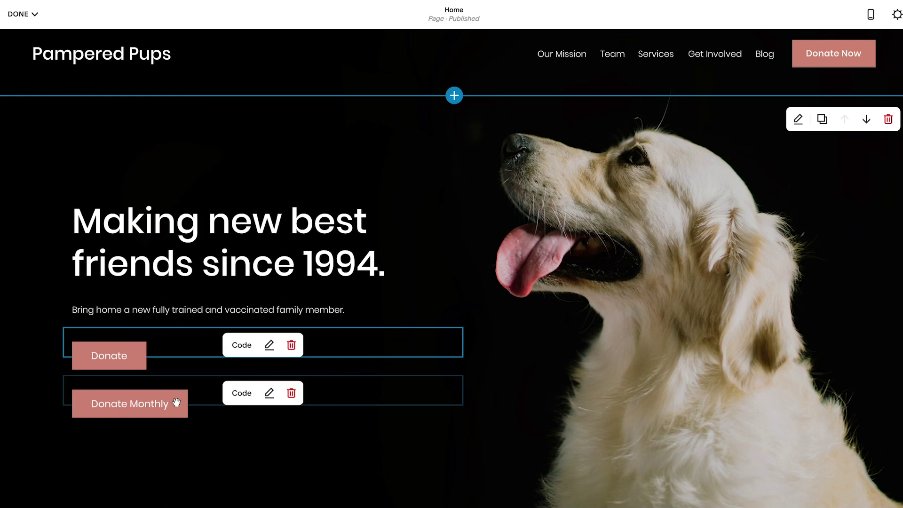